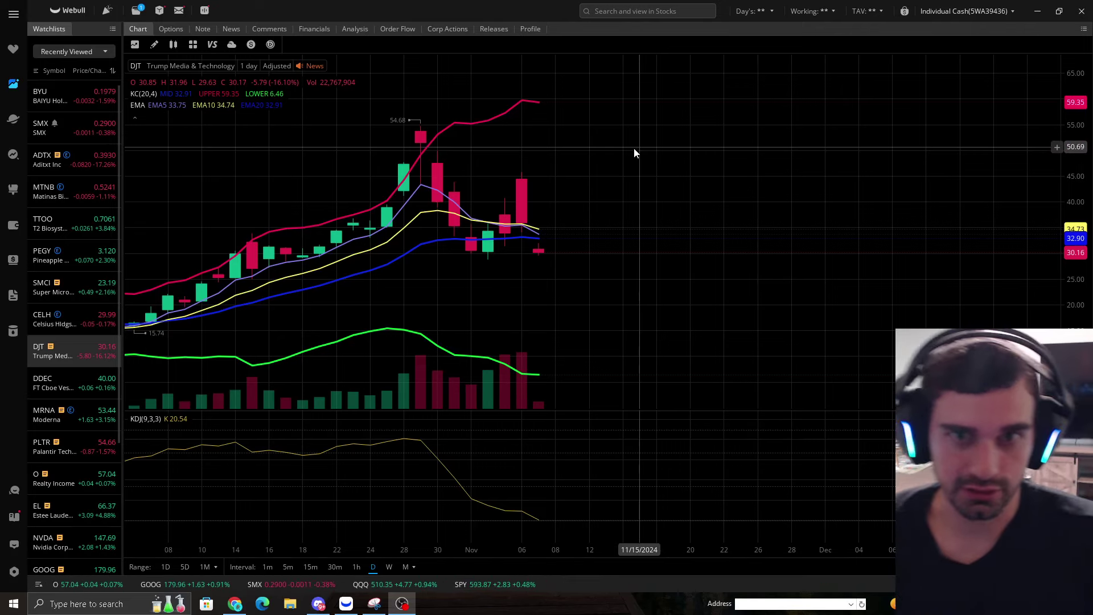
Examine DJT's daily price action from the September low through the October peak to the early November candles.
{"action": "scroll", "coordinate": [545, 196], "scroll_direction": "down", "scroll_amount": 4}
{"action": "scroll", "coordinate": [545, 196], "scroll_direction": "down", "scroll_amount": 1}
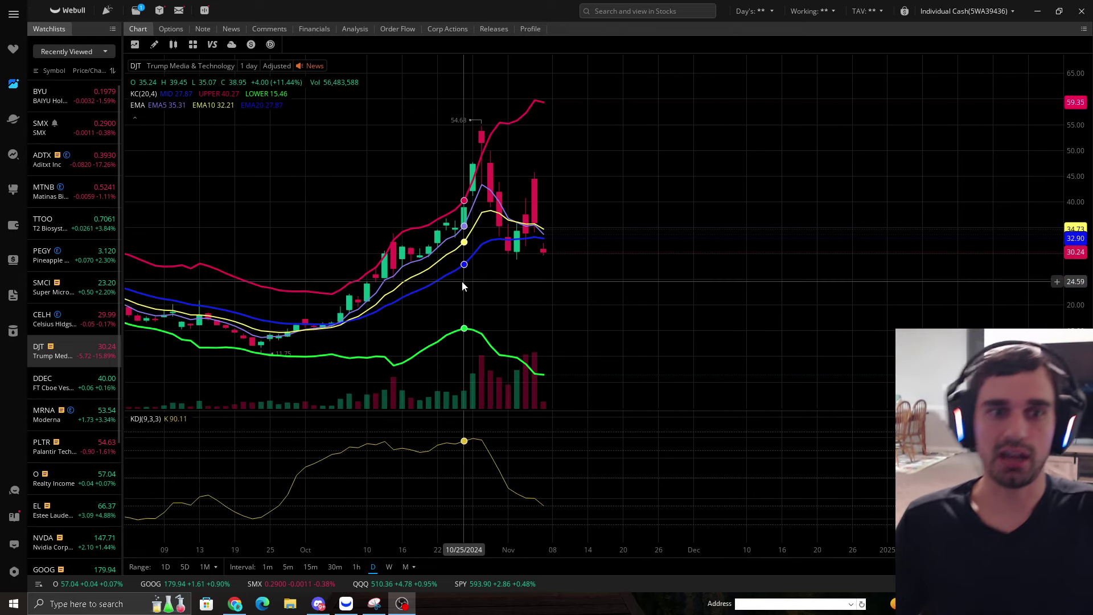
{"action": "left_click_drag", "start_coordinate": [462, 281], "coordinate": [614, 264]}
{"action": "scroll", "coordinate": [614, 265], "scroll_direction": "up", "scroll_amount": 4}
{"action": "left_click_drag", "start_coordinate": [1075, 232], "coordinate": [1075, 188]}
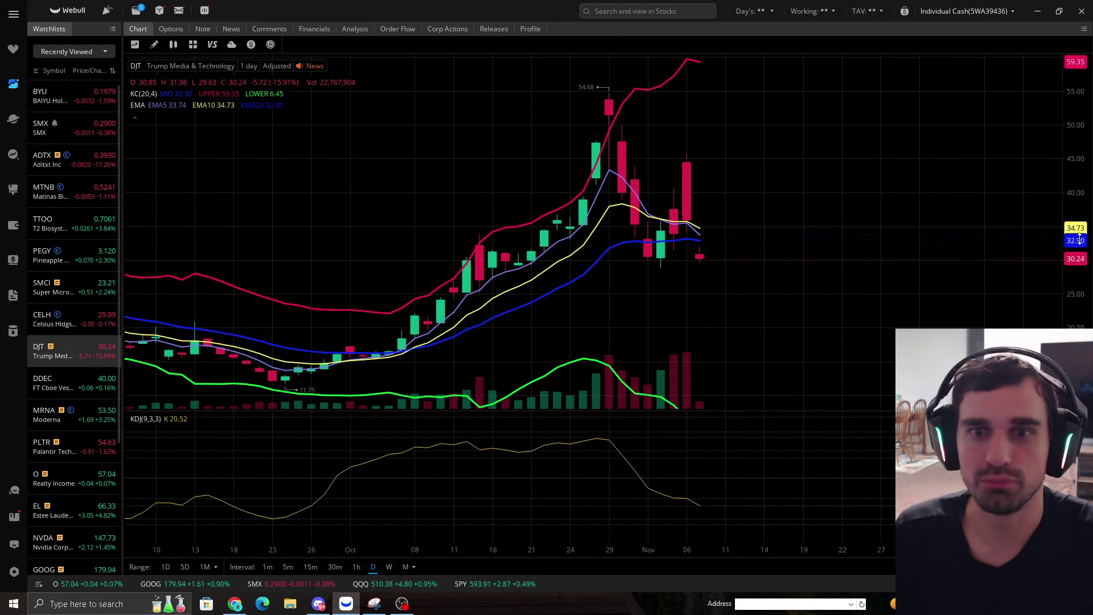
{"action": "scroll", "coordinate": [719, 297], "scroll_direction": "down", "scroll_amount": 1}
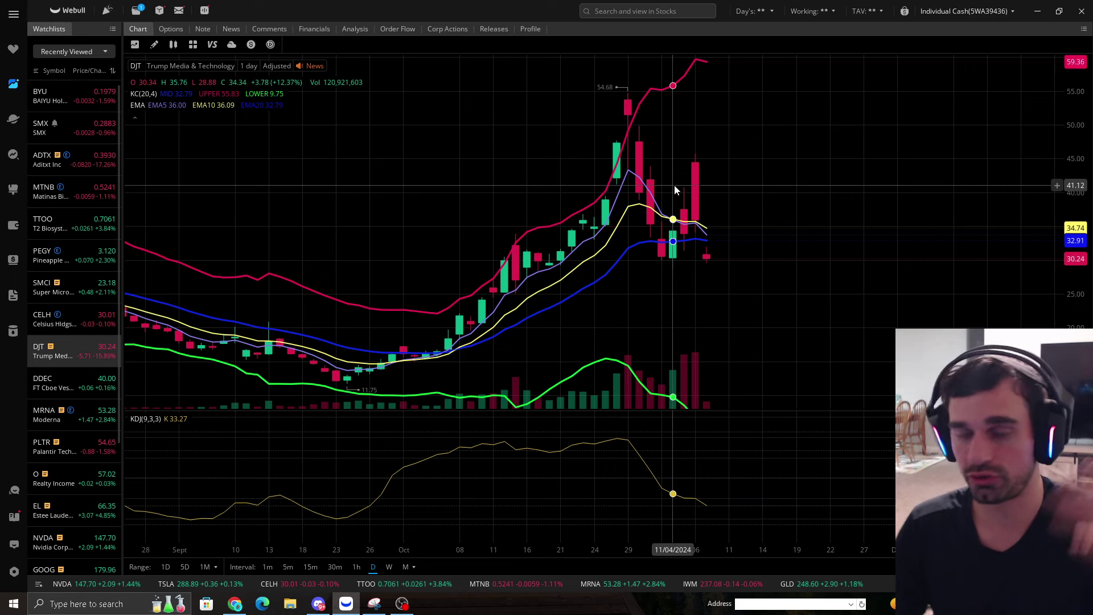
{"action": "scroll", "coordinate": [674, 185], "scroll_direction": "up", "scroll_amount": 1}
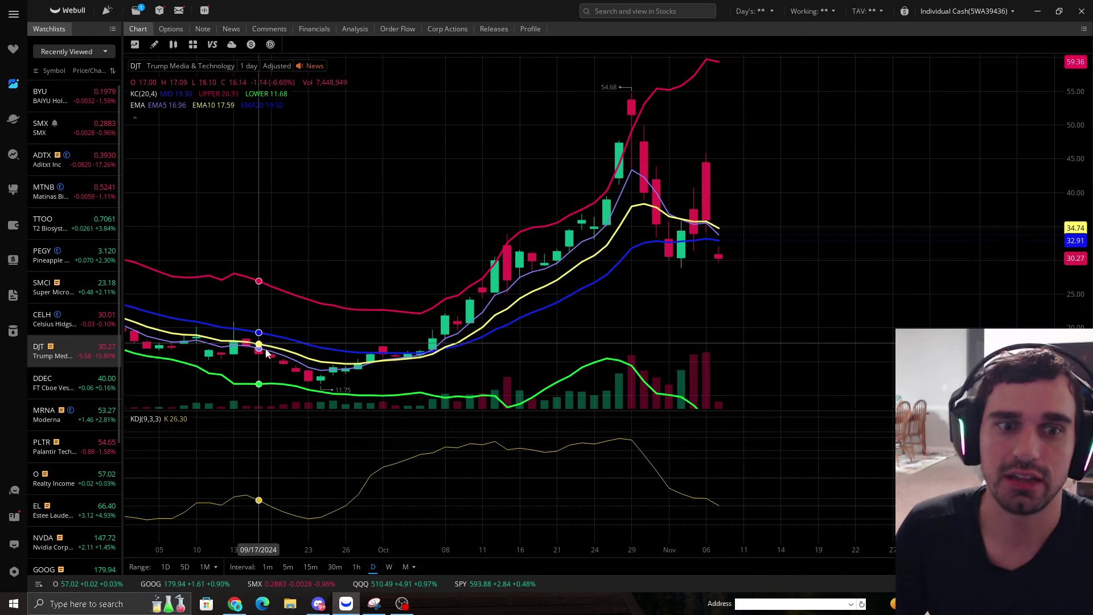
{"action": "scroll", "coordinate": [742, 320], "scroll_direction": "down", "scroll_amount": 2}
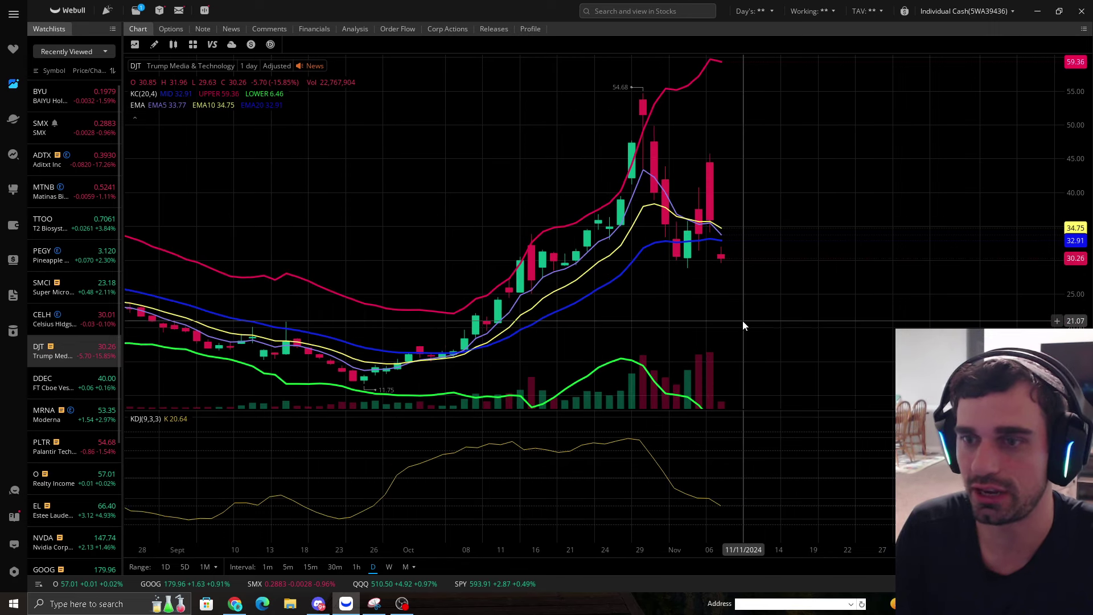
{"action": "left_click_drag", "start_coordinate": [1081, 311], "coordinate": [1081, 254]}
{"action": "left_click_drag", "start_coordinate": [1079, 139], "coordinate": [1074, 191]}
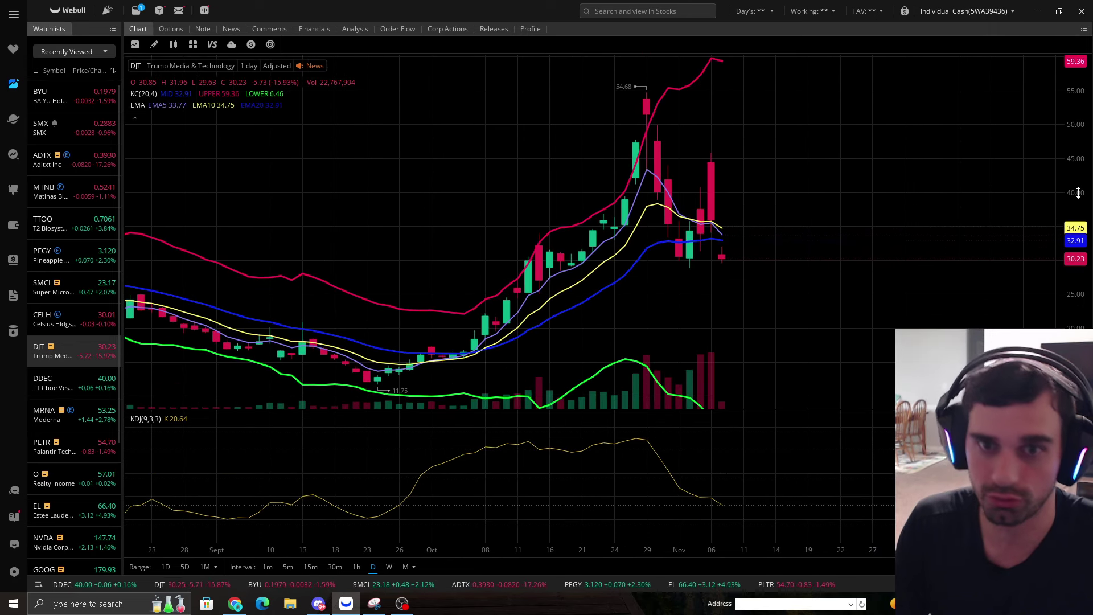
{"action": "scroll", "coordinate": [722, 282], "scroll_direction": "down", "scroll_amount": 1}
{"action": "scroll", "coordinate": [722, 282], "scroll_direction": "up", "scroll_amount": 1}
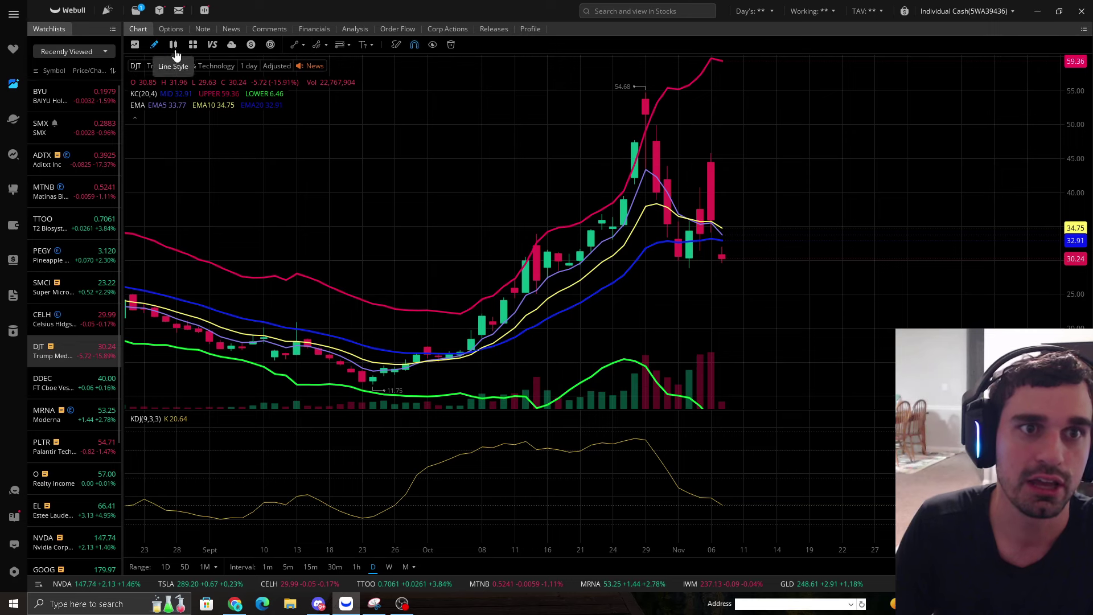
Measure the date and price range from DJT's September 24 low up to the late October peak level, and remove the measurement.
{"action": "left_click", "coordinate": [327, 45]}
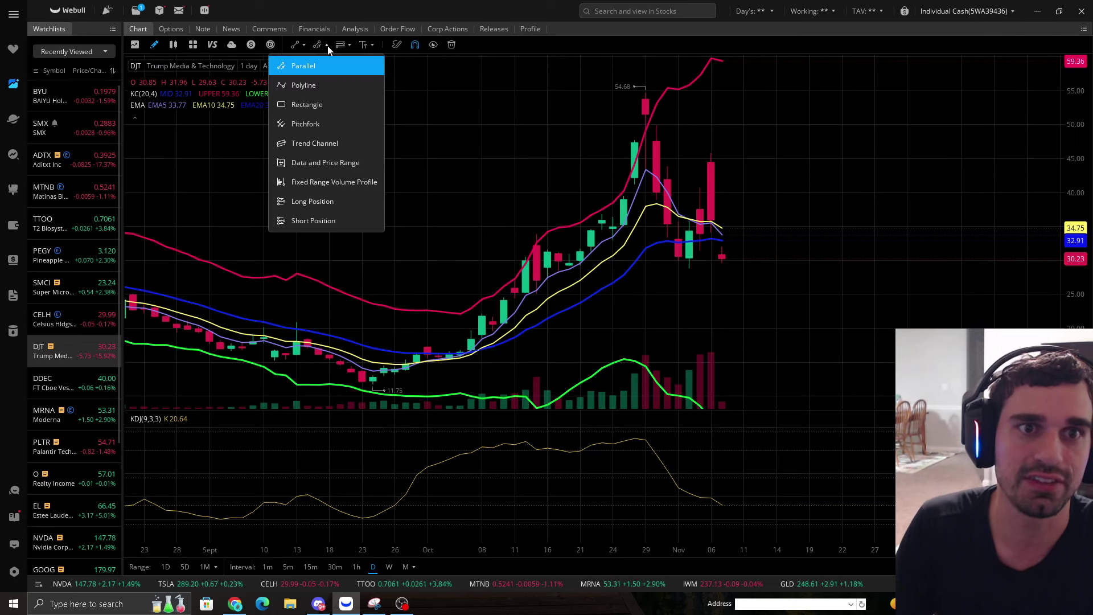
{"action": "left_click", "coordinate": [318, 162]}
{"action": "left_click", "coordinate": [373, 383]}
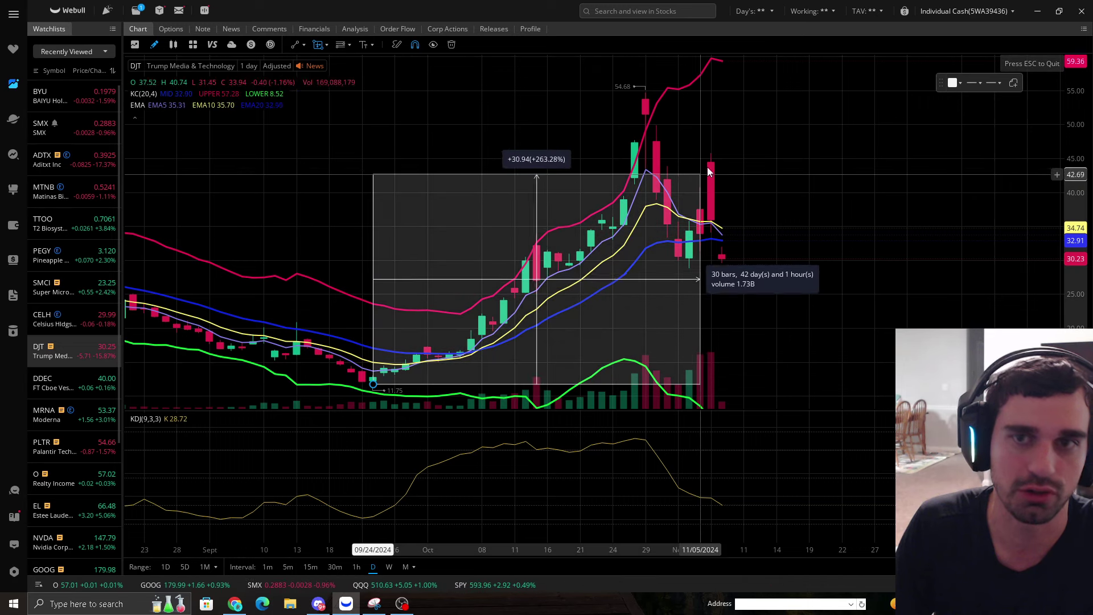
{"action": "left_click", "coordinate": [733, 94]}
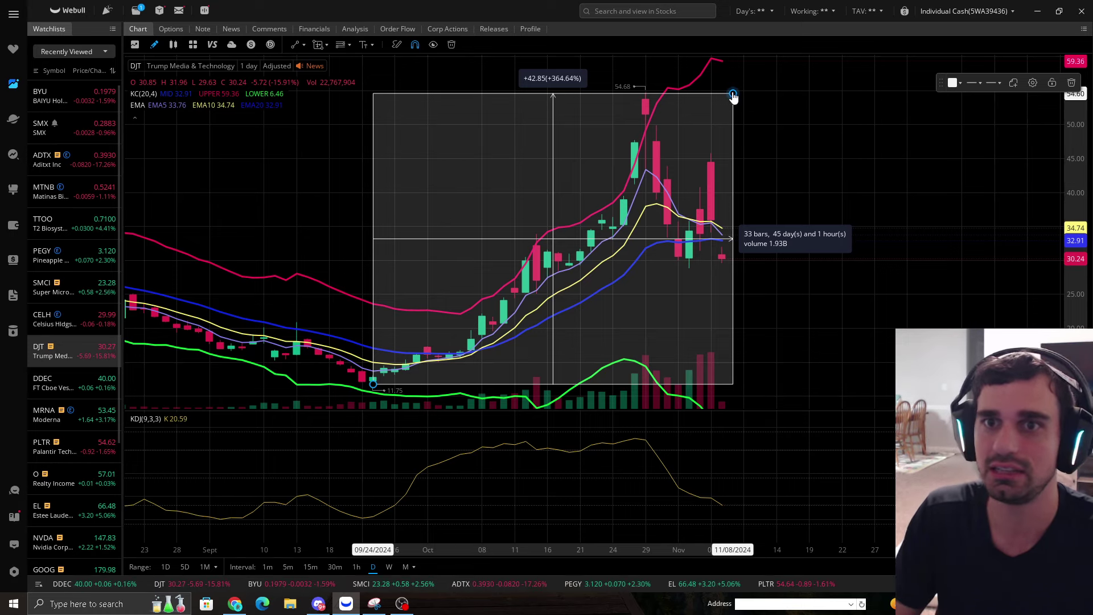
{"action": "left_click", "coordinate": [1068, 84]}
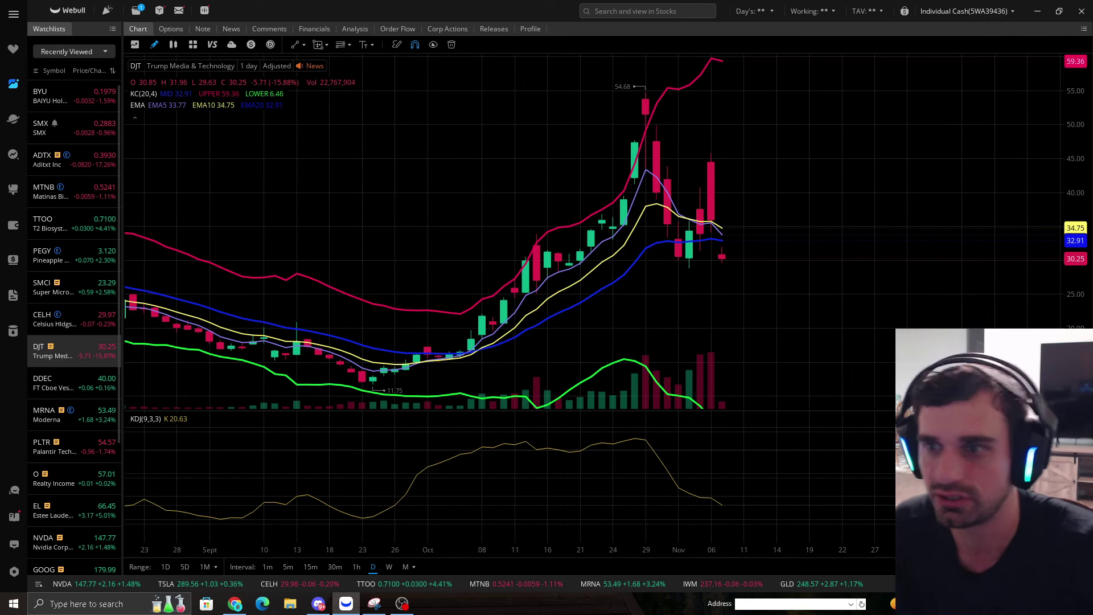
Place an arrow pointing at the early November low candles, and delete it.
{"action": "scroll", "coordinate": [797, 282], "scroll_direction": "up", "scroll_amount": 2}
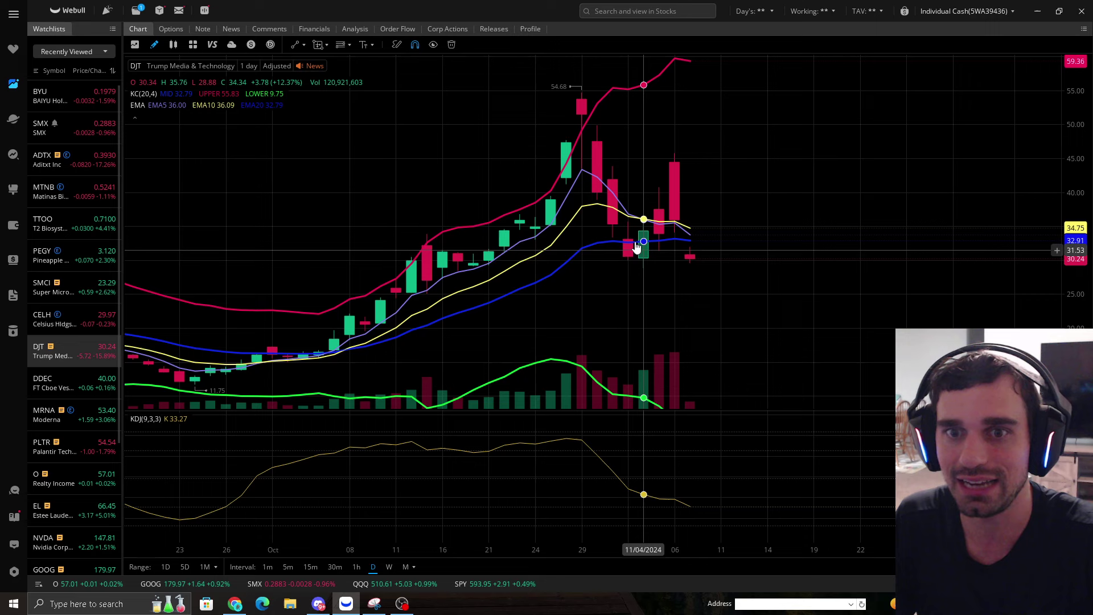
{"action": "left_click_drag", "start_coordinate": [636, 247], "coordinate": [577, 281]}
{"action": "left_click", "coordinate": [370, 49]}
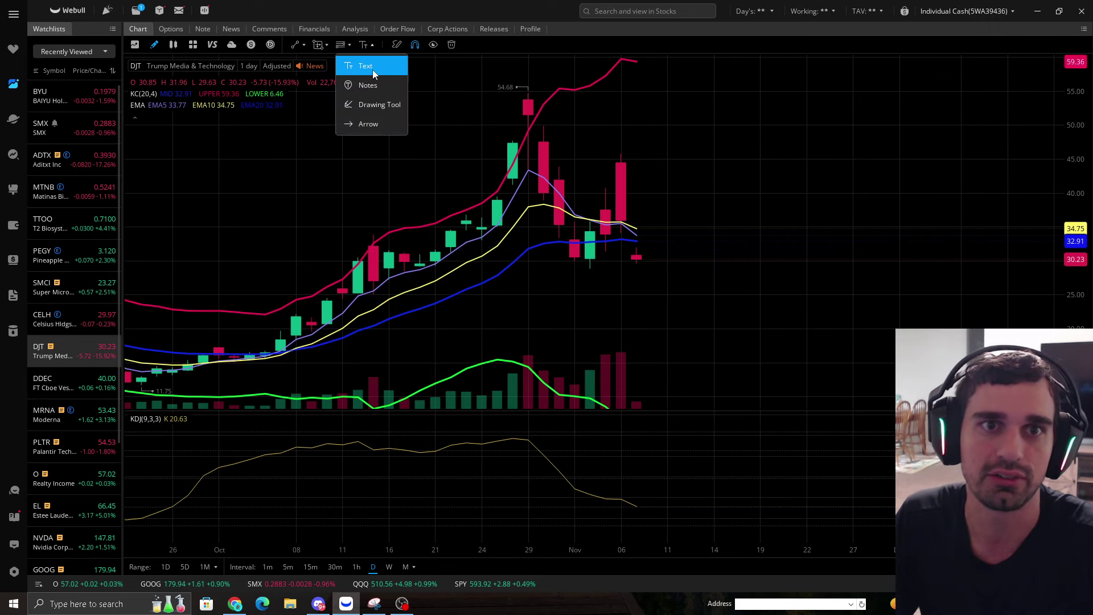
{"action": "left_click", "coordinate": [363, 66]}
{"action": "left_click", "coordinate": [549, 272]}
{"action": "left_click_drag", "start_coordinate": [575, 286], "coordinate": [585, 287]}
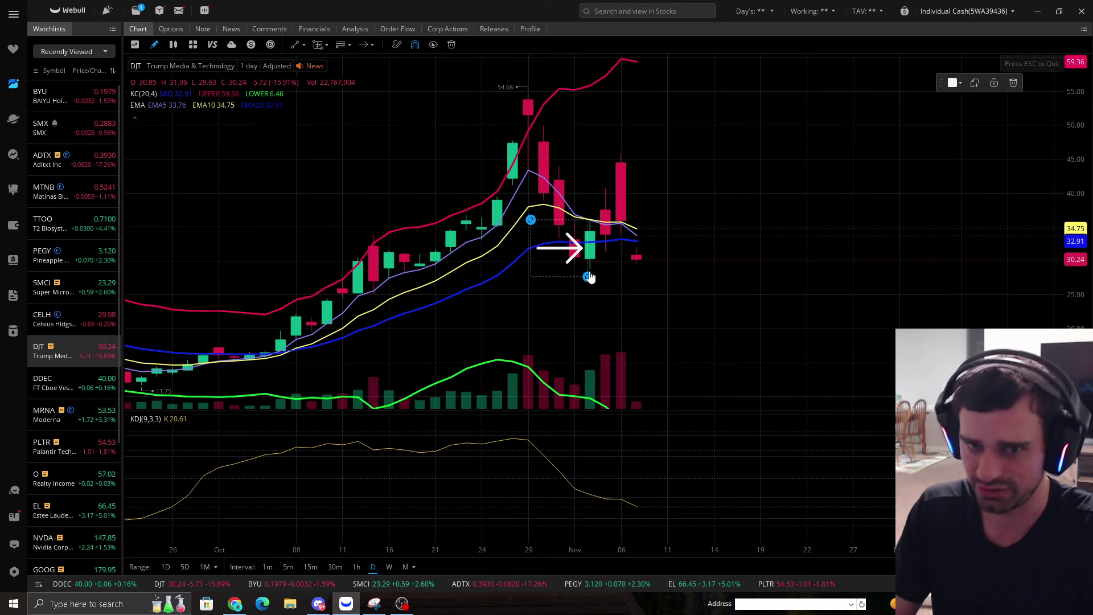
{"action": "left_click", "coordinate": [1013, 86]}
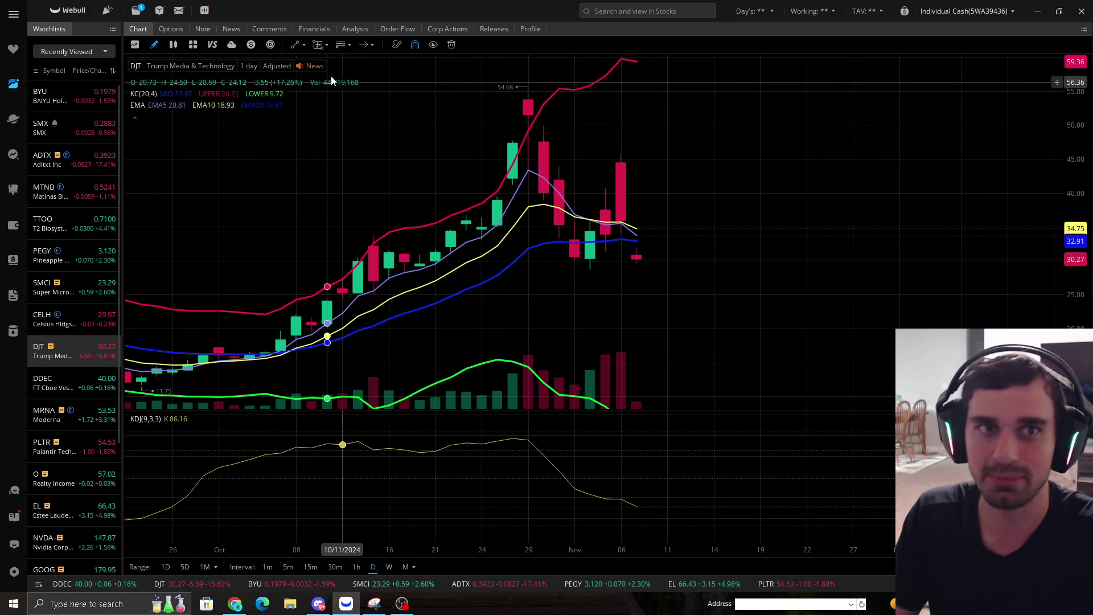
Measure the date and price range from the early November low to the November 6 high, and remove the measurement.
{"action": "left_click", "coordinate": [319, 46]}
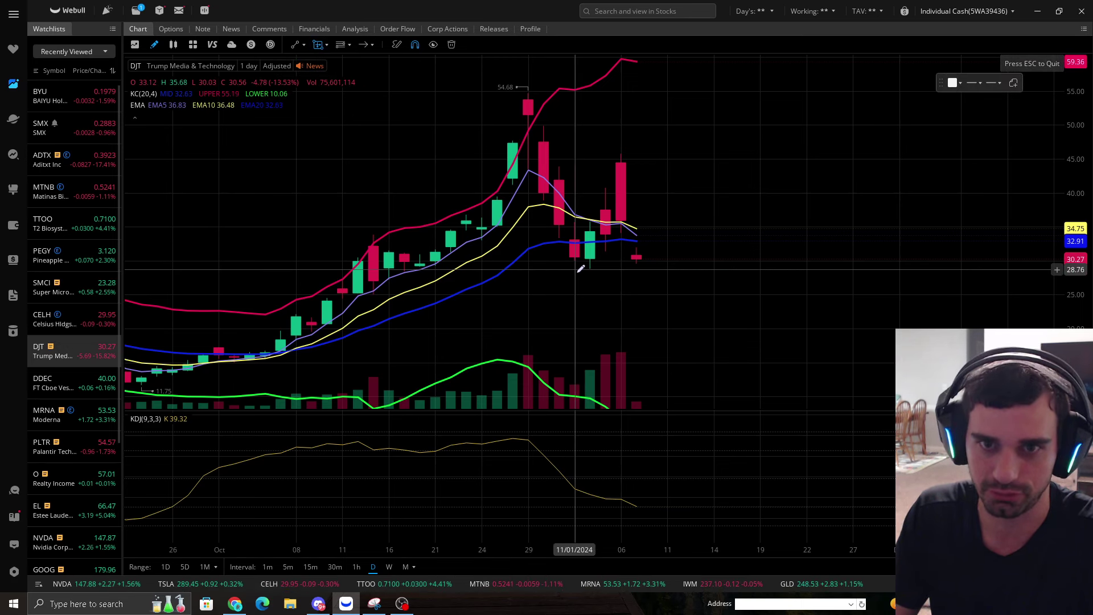
{"action": "left_click", "coordinate": [577, 269]}
{"action": "left_click", "coordinate": [687, 156]}
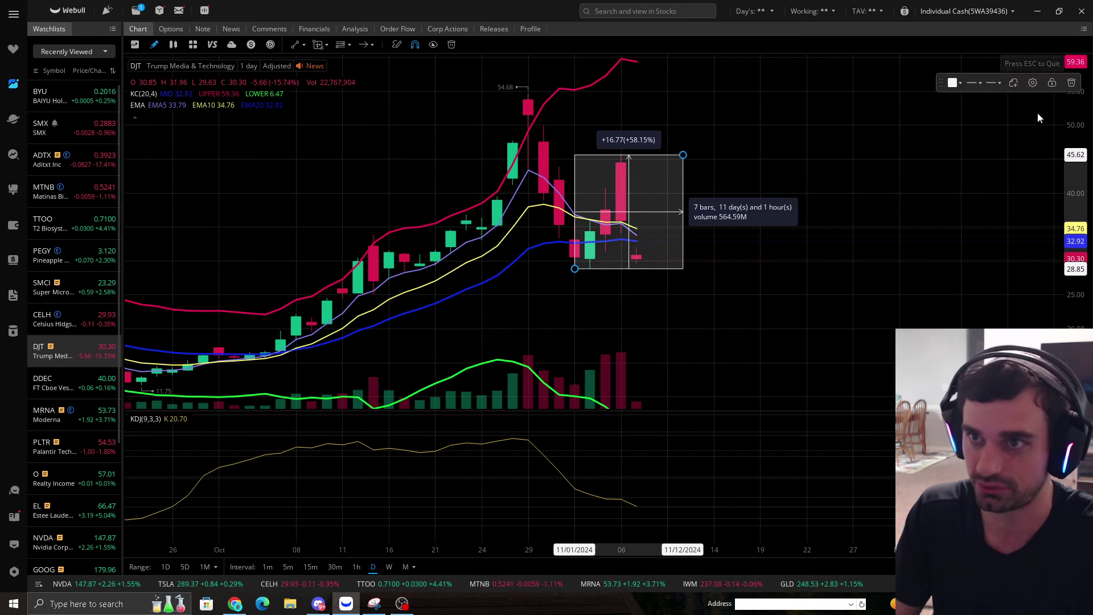
{"action": "left_click", "coordinate": [1070, 82]}
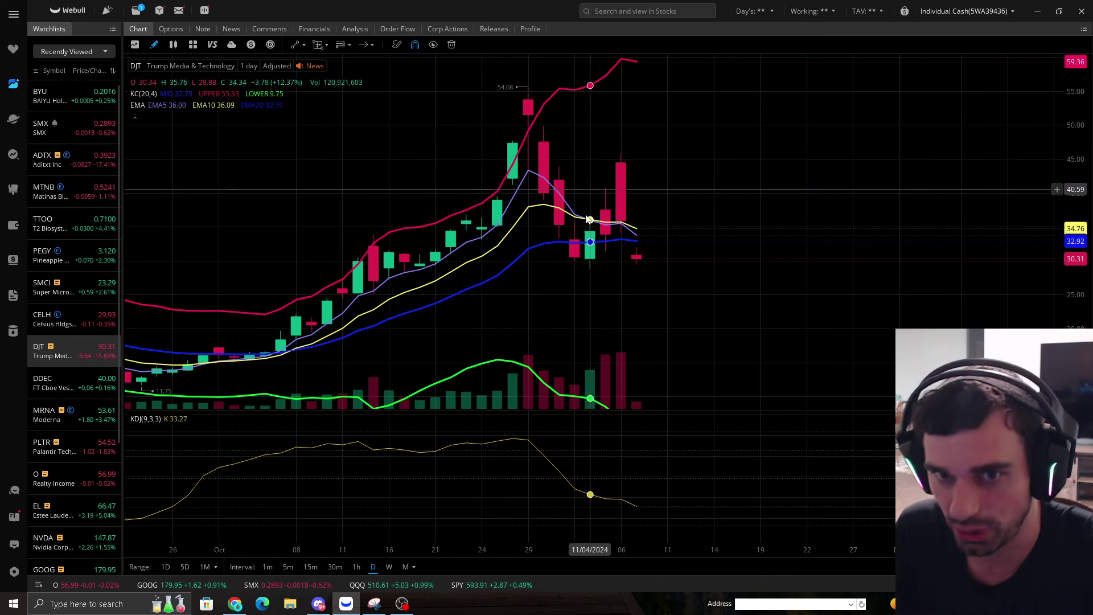
Draw a horizontal support line at about 28.91, level with the November 4 candle's low.
{"action": "left_click_drag", "start_coordinate": [729, 294], "coordinate": [888, 283]}
{"action": "scroll", "coordinate": [713, 293], "scroll_direction": "down", "scroll_amount": 2}
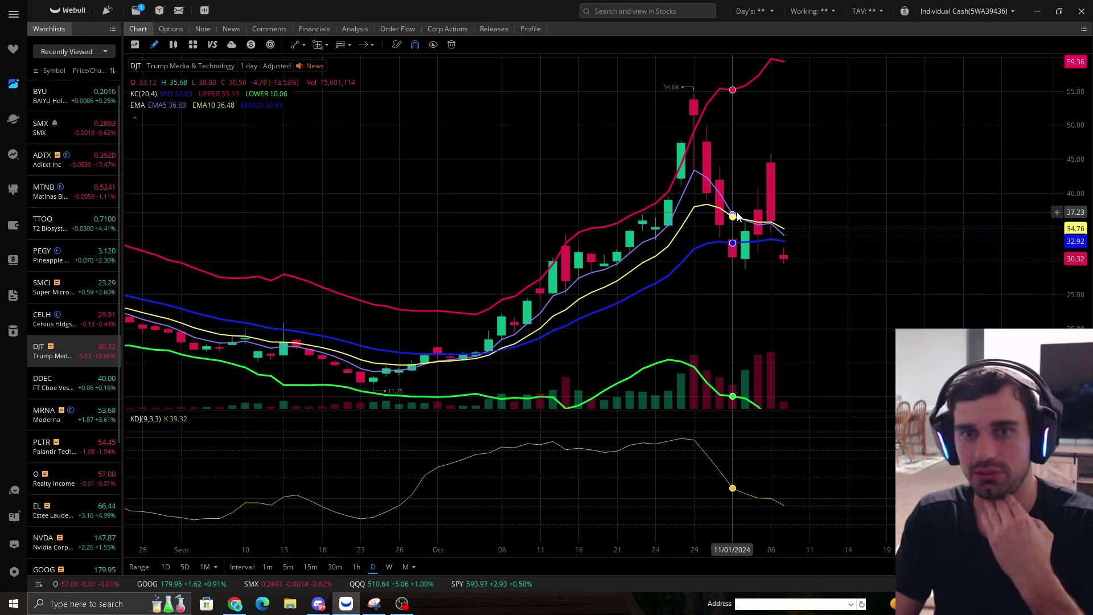
{"action": "scroll", "coordinate": [811, 312], "scroll_direction": "up", "scroll_amount": 3}
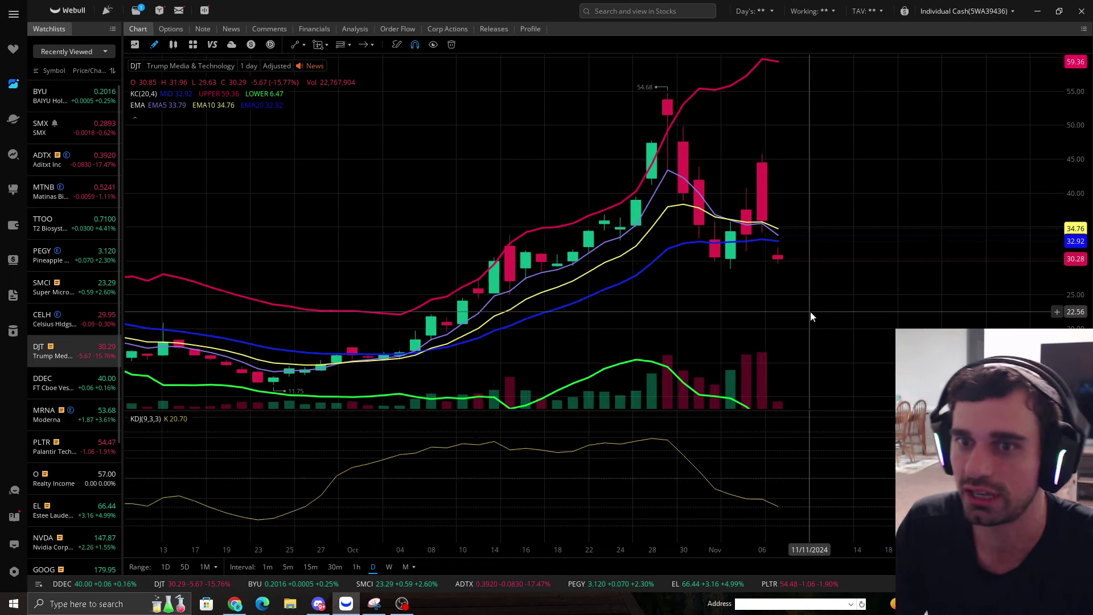
{"action": "scroll", "coordinate": [781, 278], "scroll_direction": "up", "scroll_amount": 4}
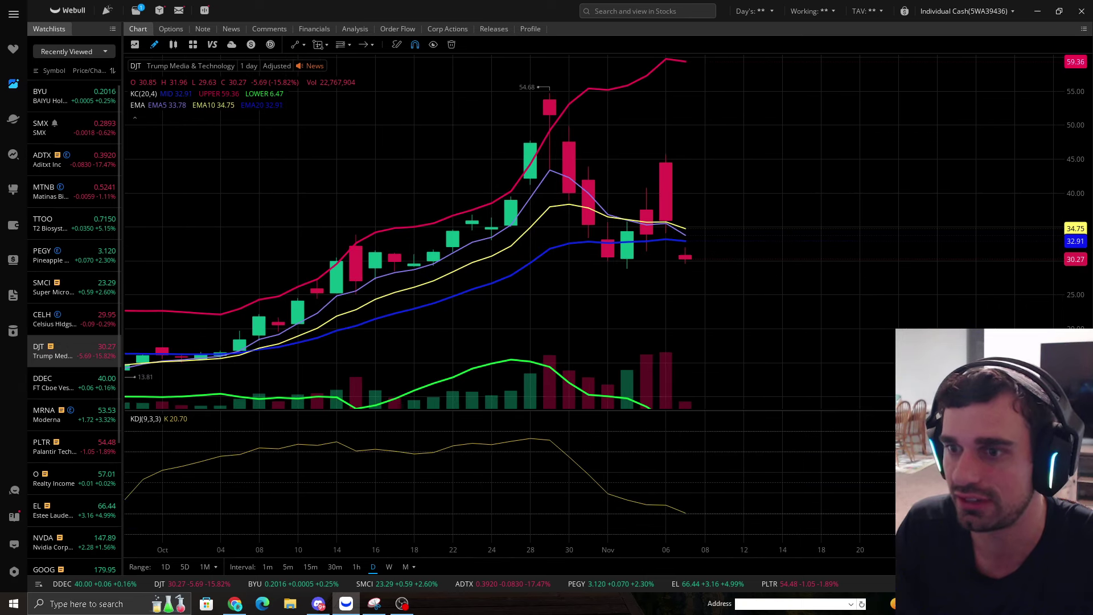
{"action": "left_click", "coordinate": [304, 45]}
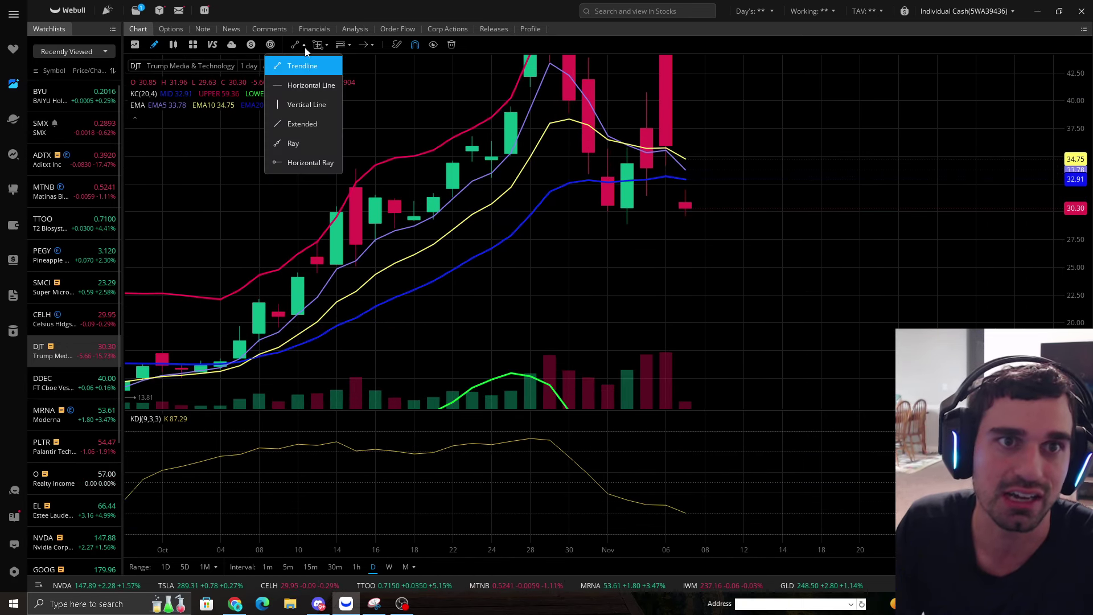
{"action": "left_click", "coordinate": [308, 85]}
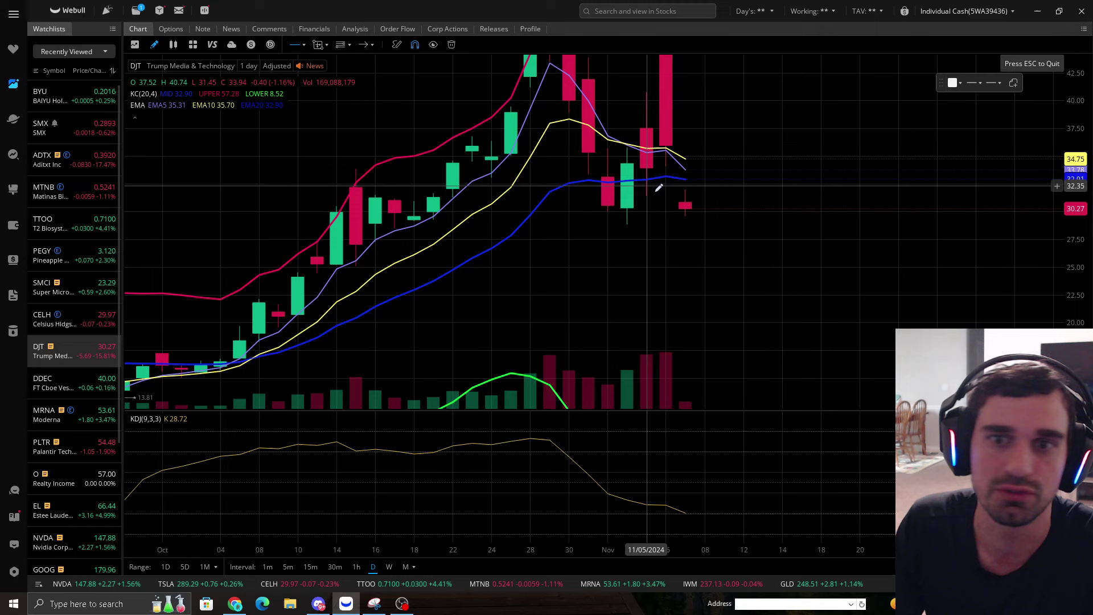
{"action": "left_click", "coordinate": [663, 222]}
{"action": "left_click_drag", "start_coordinate": [712, 225], "coordinate": [714, 225]}
{"action": "key", "text": "Escape"}
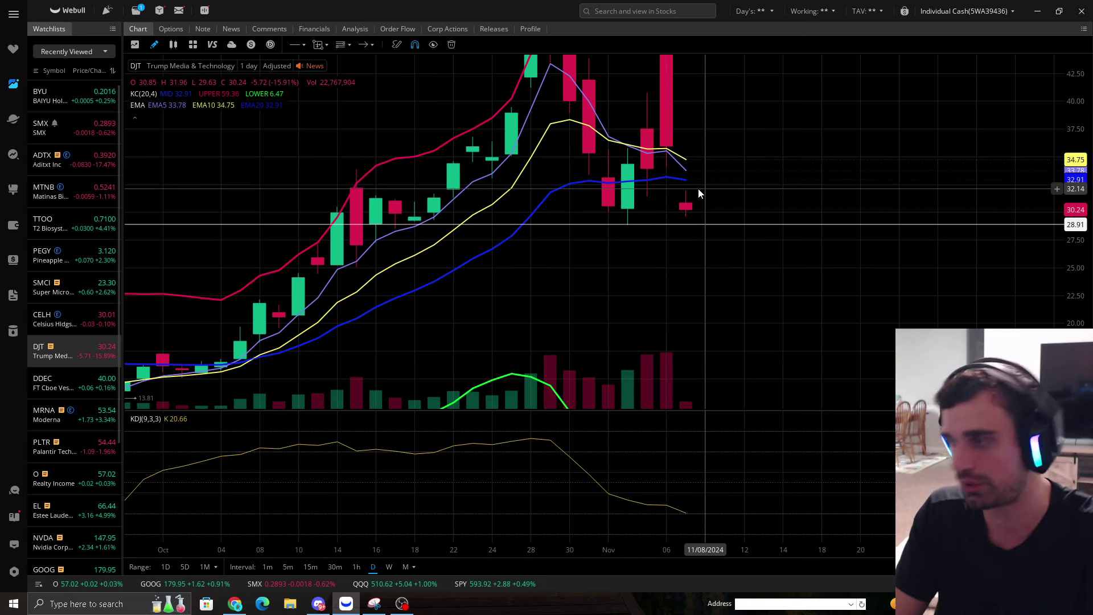
Draw a rising trendline from the September 24 low, extending it just under the latest candle and beyond.
{"action": "scroll", "coordinate": [698, 189], "scroll_direction": "down", "scroll_amount": 2}
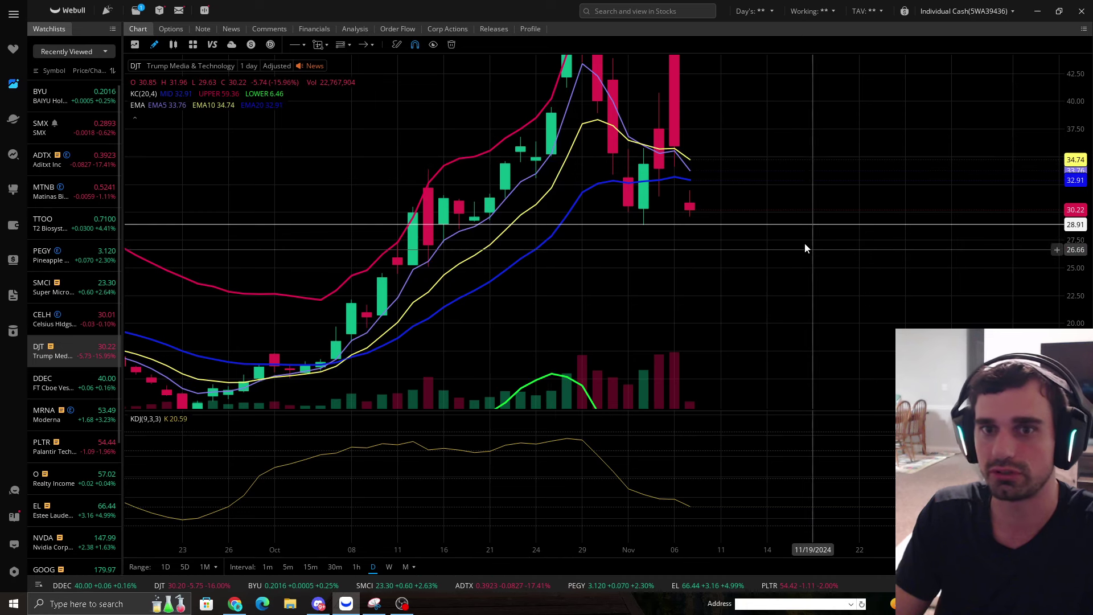
{"action": "left_click_drag", "start_coordinate": [581, 324], "coordinate": [594, 294]}
{"action": "scroll", "coordinate": [594, 294], "scroll_direction": "down", "scroll_amount": 2}
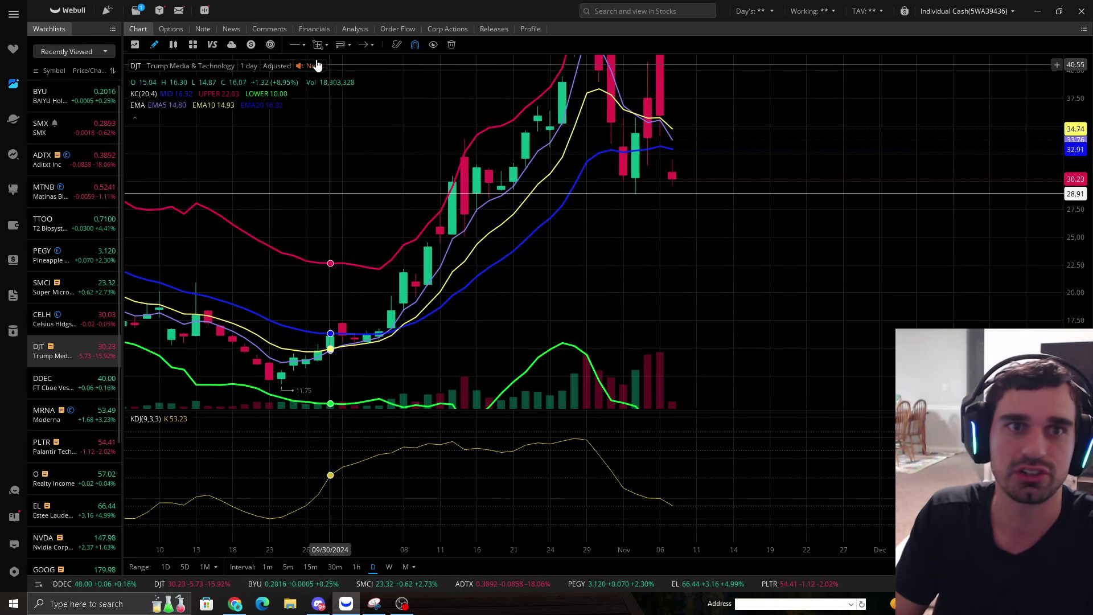
{"action": "left_click", "coordinate": [323, 44]}
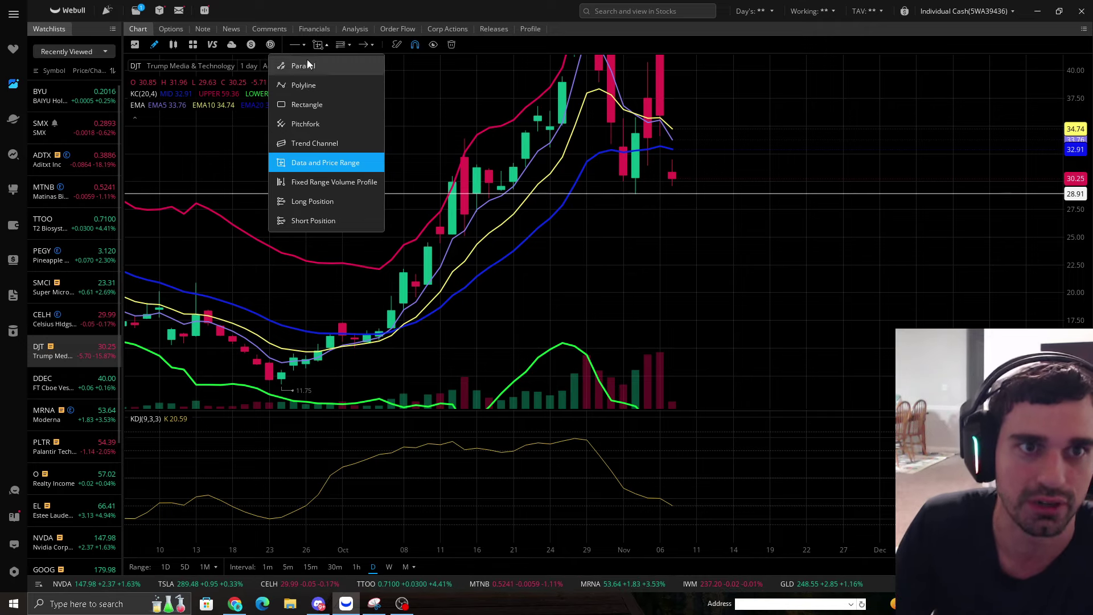
{"action": "left_click", "coordinate": [570, 252]}
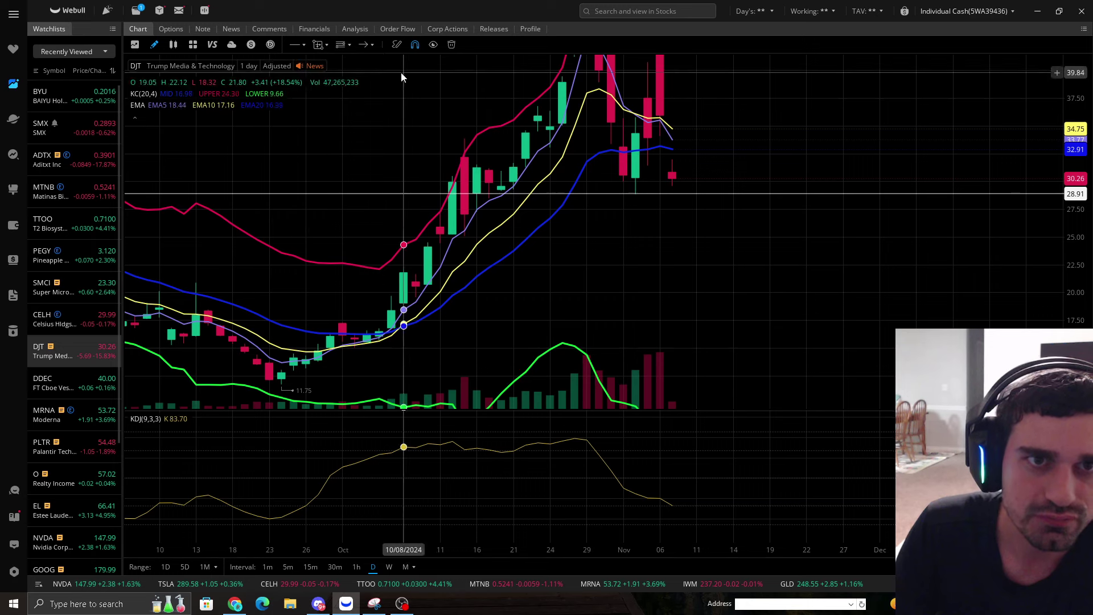
{"action": "left_click", "coordinate": [348, 45]}
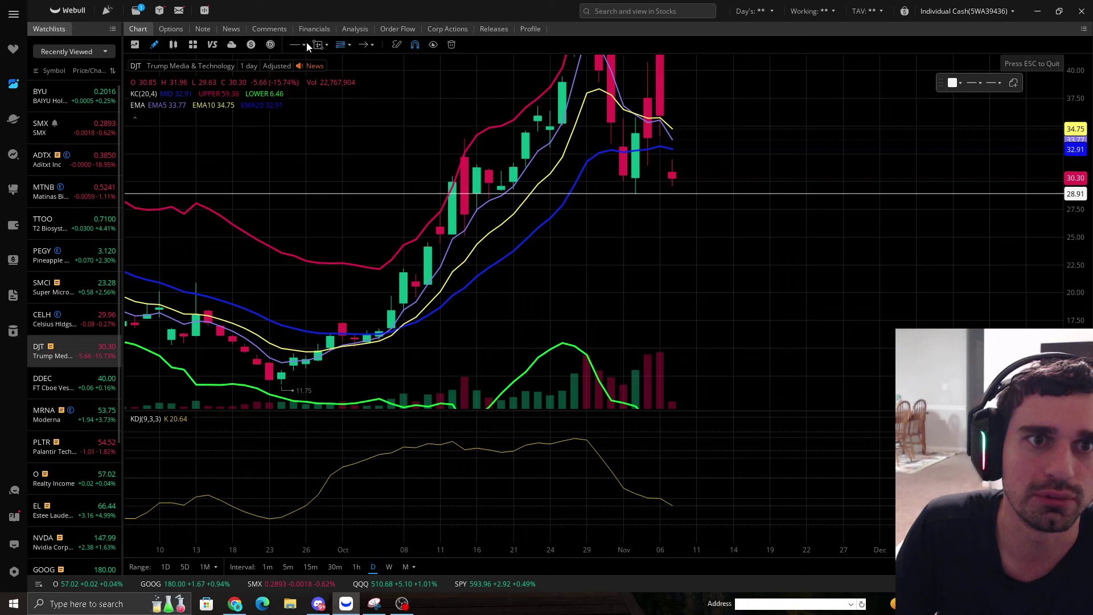
{"action": "mouse_move", "coordinate": [306, 47]}
{"action": "left_click", "coordinate": [307, 66]}
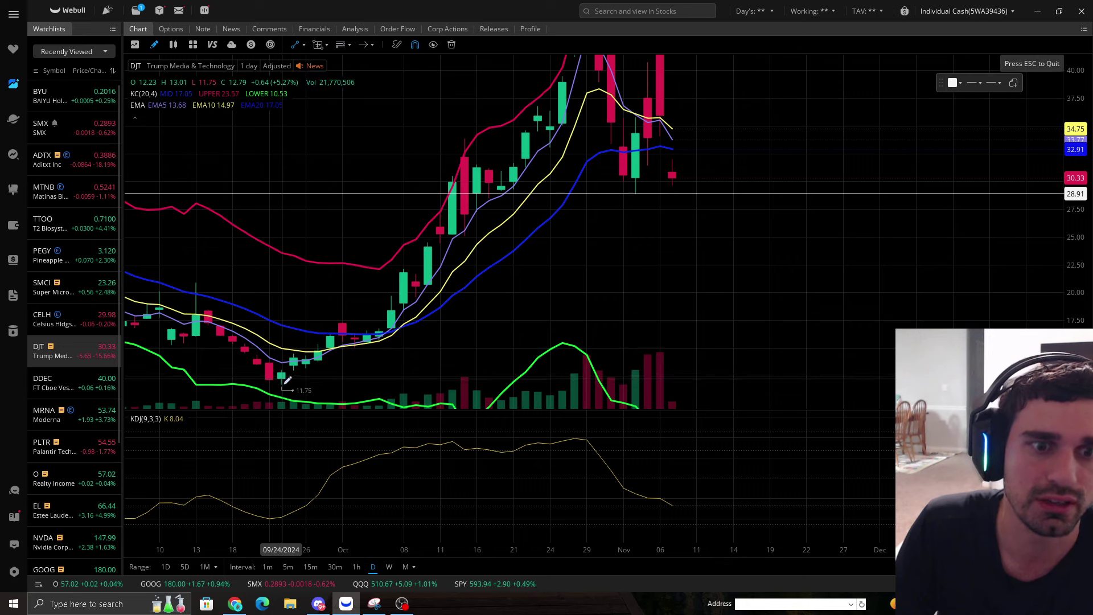
{"action": "left_click", "coordinate": [282, 385]}
{"action": "left_click", "coordinate": [820, 109]}
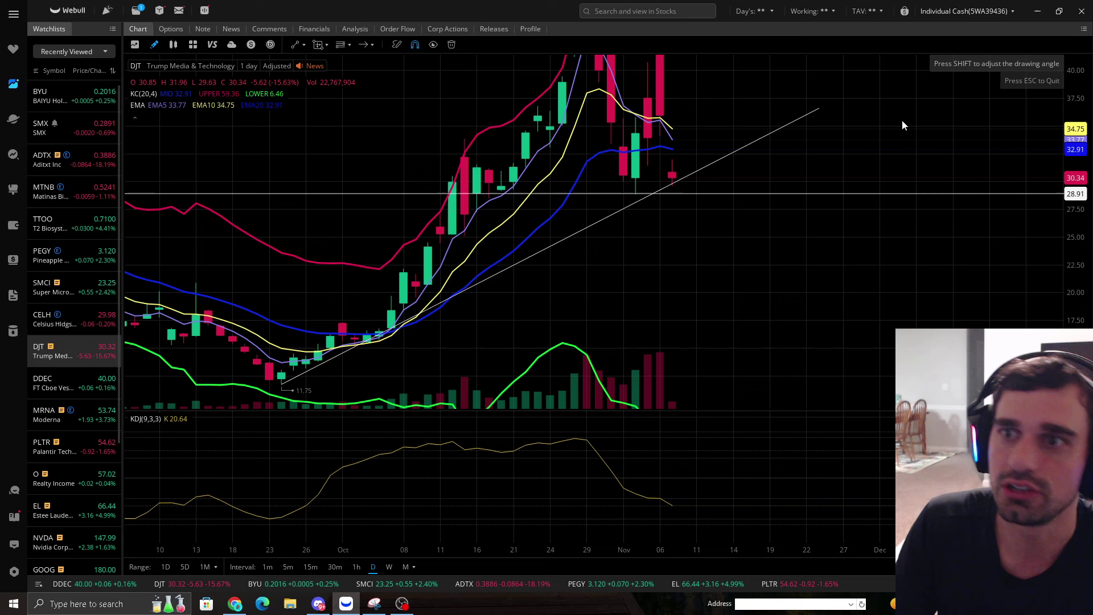
Lower the trendline's starting point slightly below the September low, and delete the trendline.
{"action": "scroll", "coordinate": [727, 268], "scroll_direction": "down", "scroll_amount": 1}
{"action": "left_click_drag", "start_coordinate": [727, 288], "coordinate": [732, 224]}
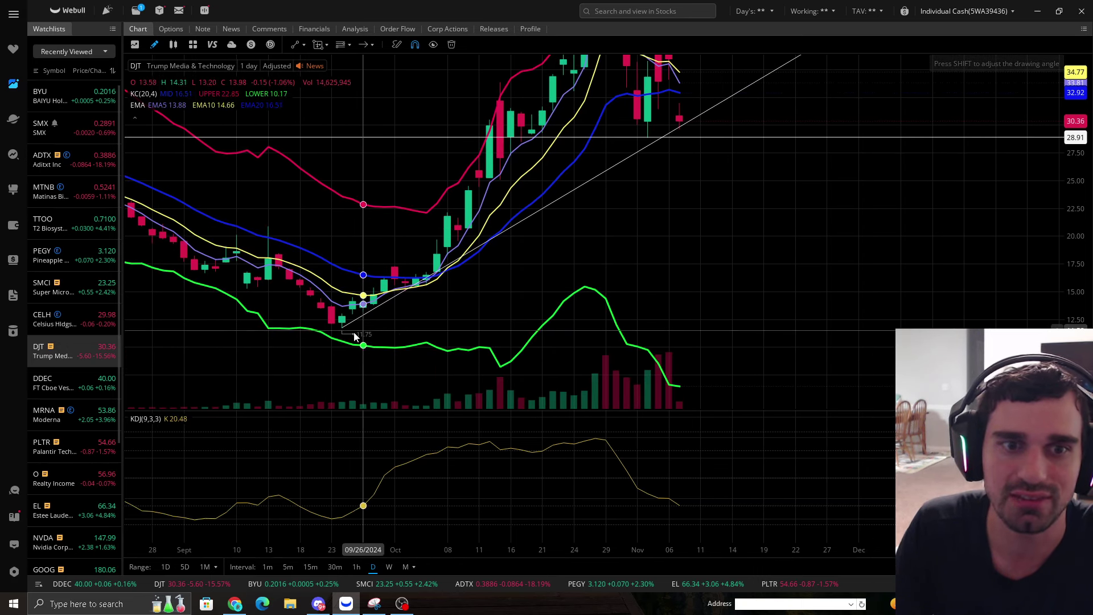
{"action": "left_click_drag", "start_coordinate": [343, 334], "coordinate": [339, 345]}
{"action": "left_click_drag", "start_coordinate": [655, 171], "coordinate": [632, 218]}
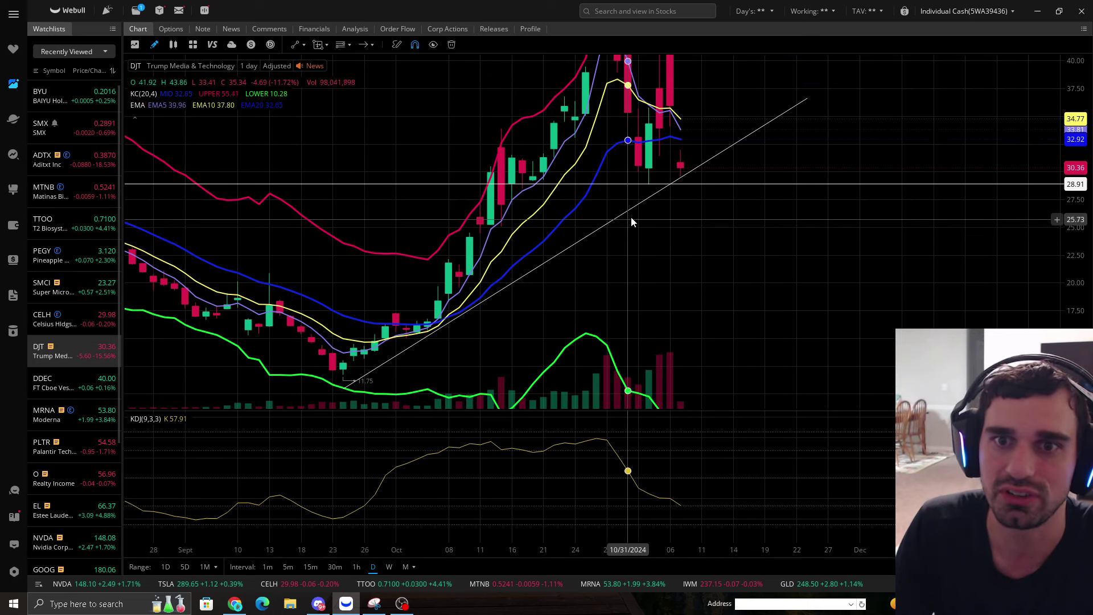
{"action": "left_click", "coordinate": [633, 209]}
{"action": "left_click", "coordinate": [1070, 82]}
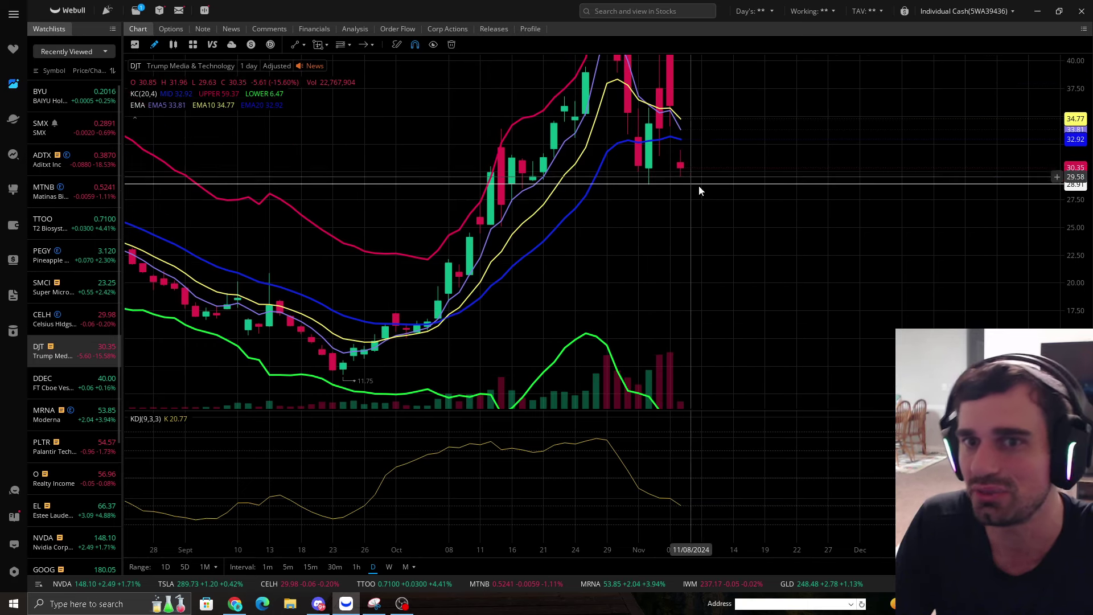
Examine the latest candles against the 28.91 support line and the October price action.
{"action": "scroll", "coordinate": [700, 187], "scroll_direction": "up", "scroll_amount": 3}
{"action": "left_click_drag", "start_coordinate": [1069, 251], "coordinate": [1070, 170]}
{"action": "left_click_drag", "start_coordinate": [754, 250], "coordinate": [752, 349]}
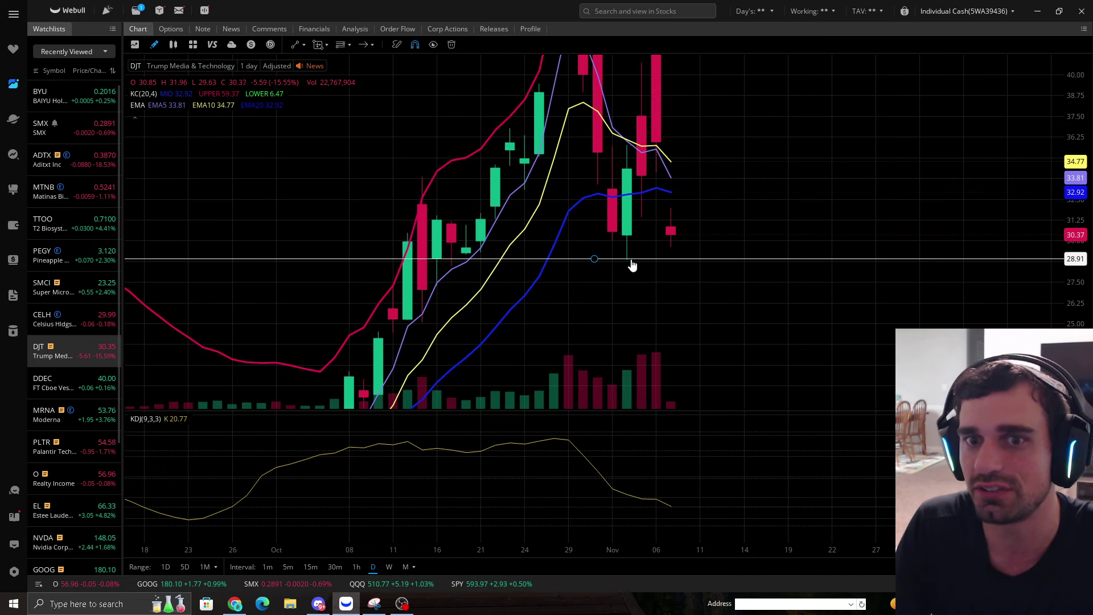
{"action": "scroll", "coordinate": [659, 295], "scroll_direction": "up", "scroll_amount": 3}
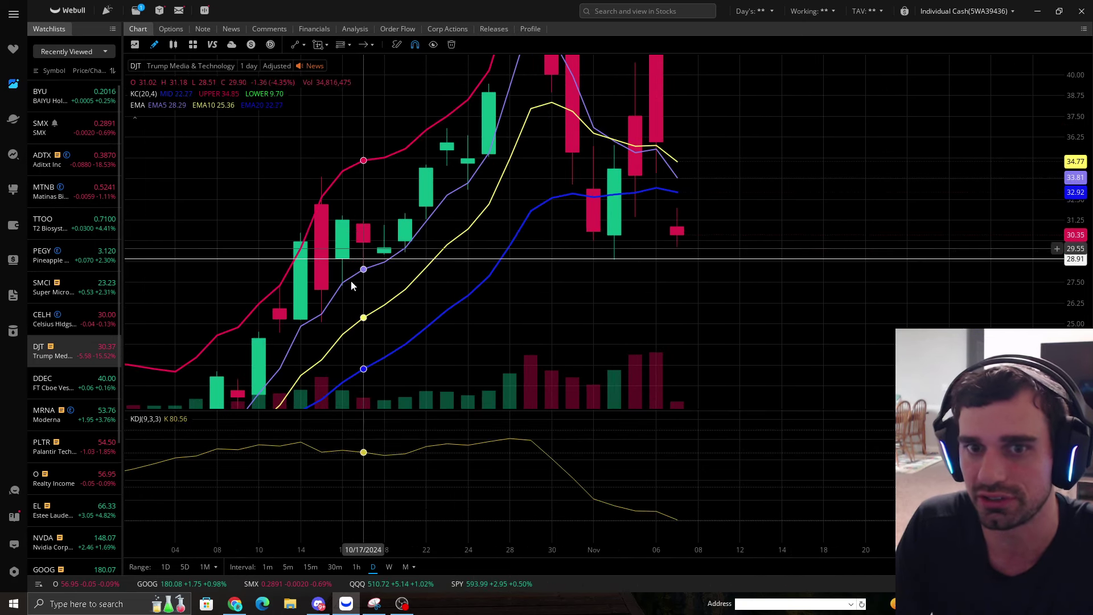
{"action": "left_click_drag", "start_coordinate": [597, 300], "coordinate": [615, 238]}
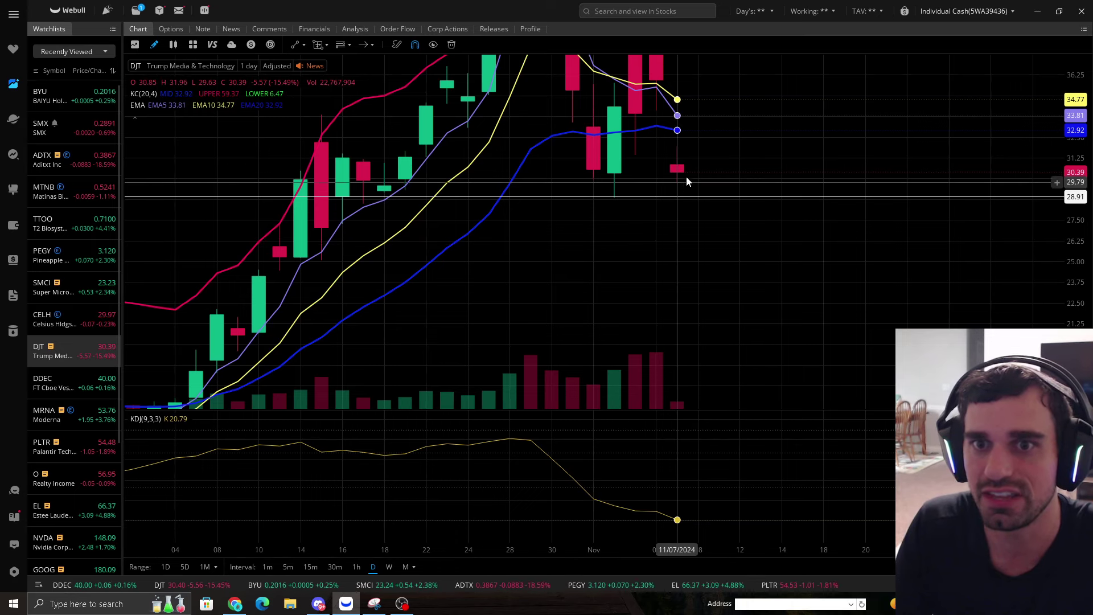
{"action": "left_click_drag", "start_coordinate": [740, 128], "coordinate": [664, 259]}
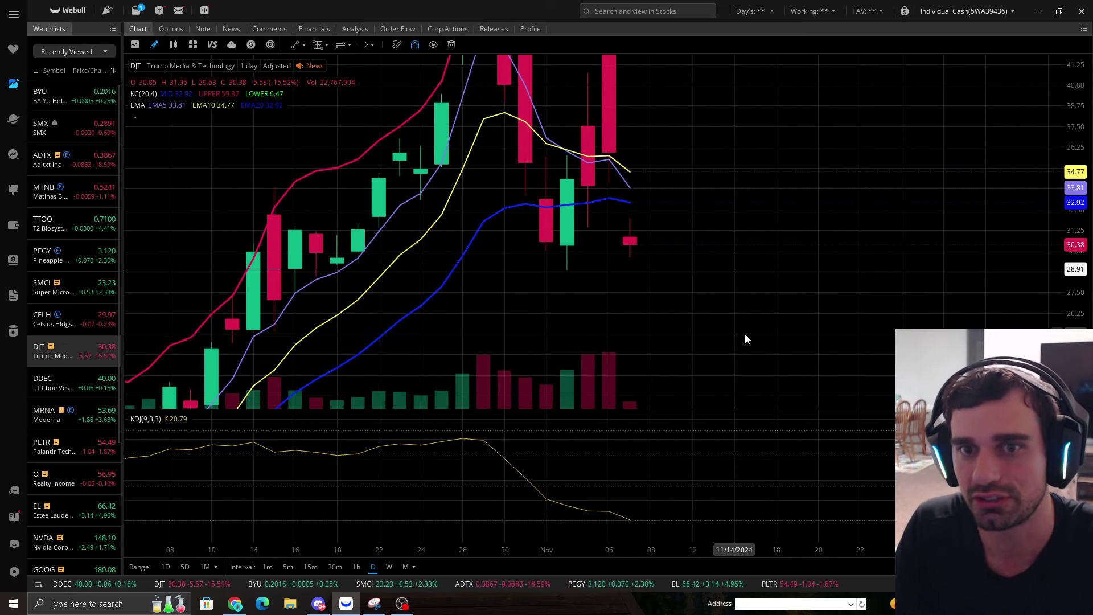
{"action": "scroll", "coordinate": [744, 336], "scroll_direction": "down", "scroll_amount": 1}
{"action": "left_click_drag", "start_coordinate": [1081, 137], "coordinate": [1079, 199]}
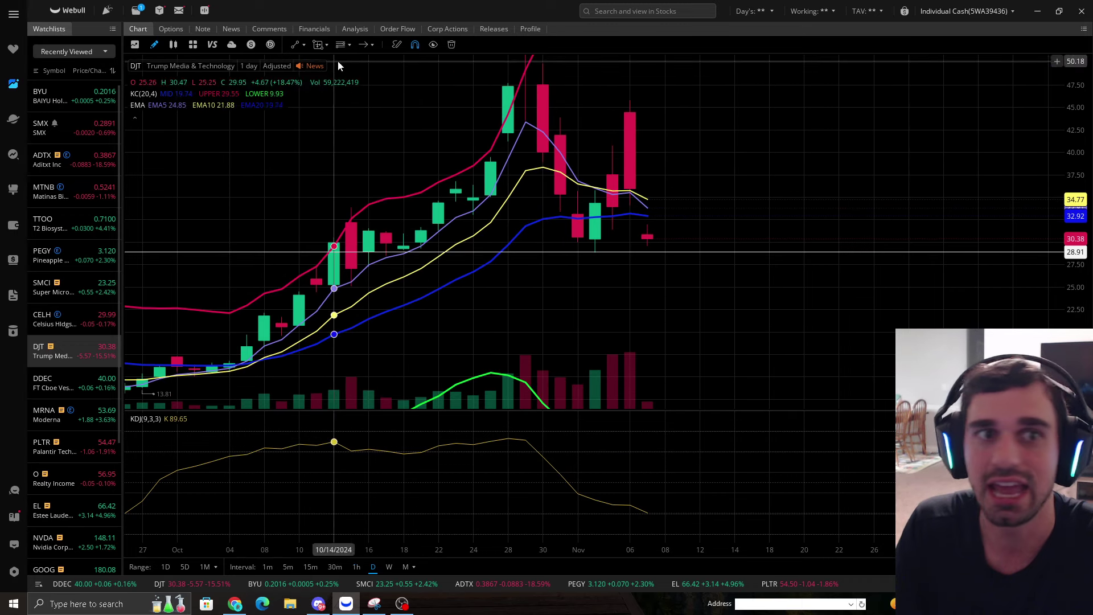
Draw a descending Trend Channel over the recent decline, running from October 24 to November 7.
{"action": "left_click", "coordinate": [304, 46]}
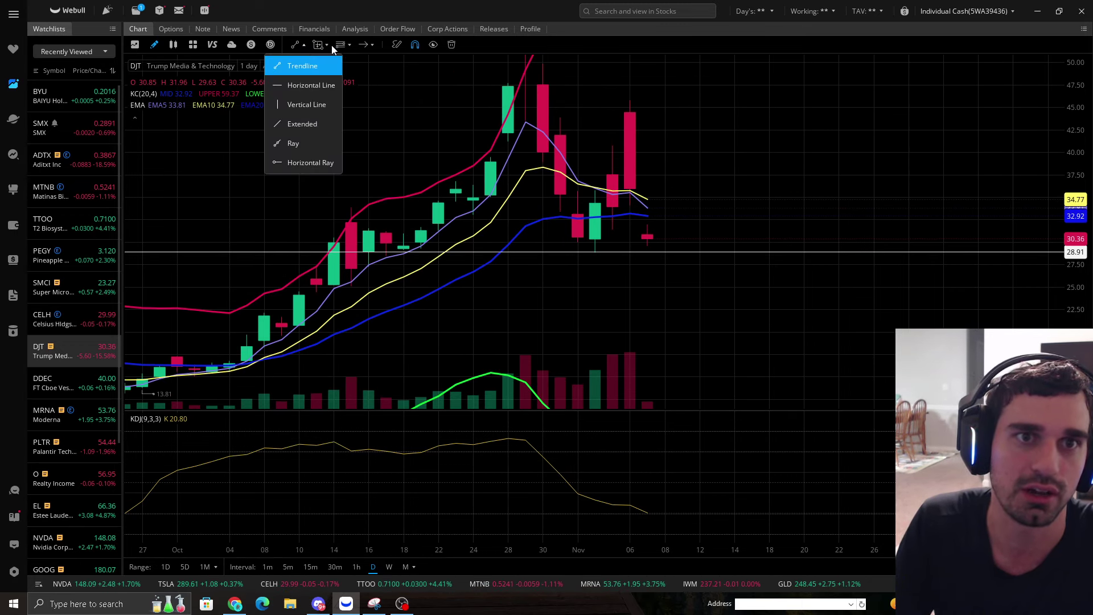
{"action": "left_click", "coordinate": [330, 45]}
{"action": "left_click", "coordinate": [327, 44]}
{"action": "left_click", "coordinate": [318, 142]}
{"action": "left_click", "coordinate": [473, 71]}
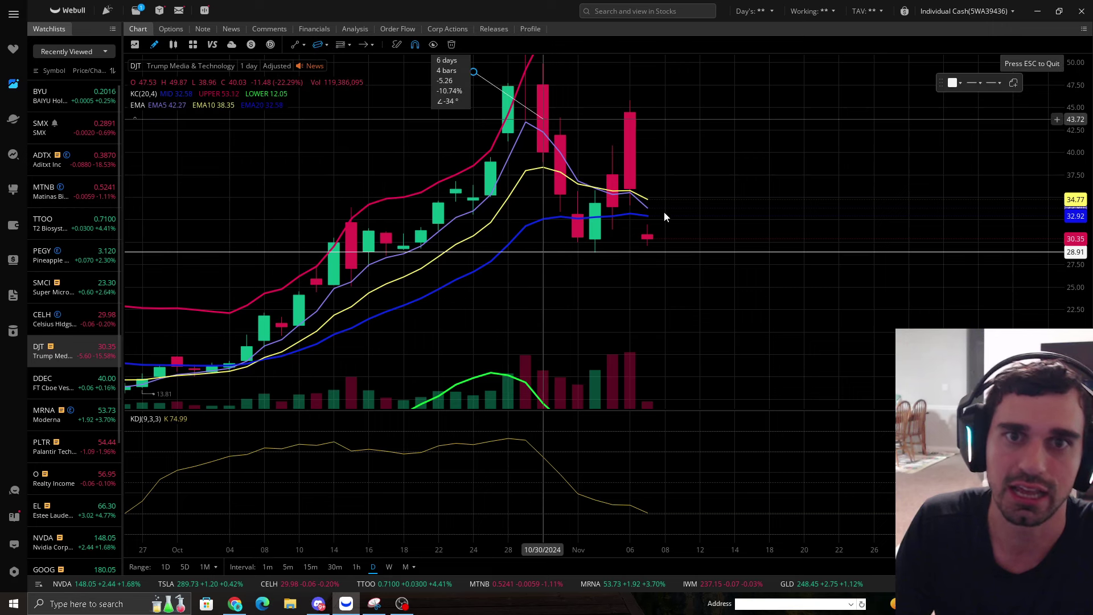
{"action": "left_click", "coordinate": [664, 216]}
{"action": "left_click", "coordinate": [693, 180]}
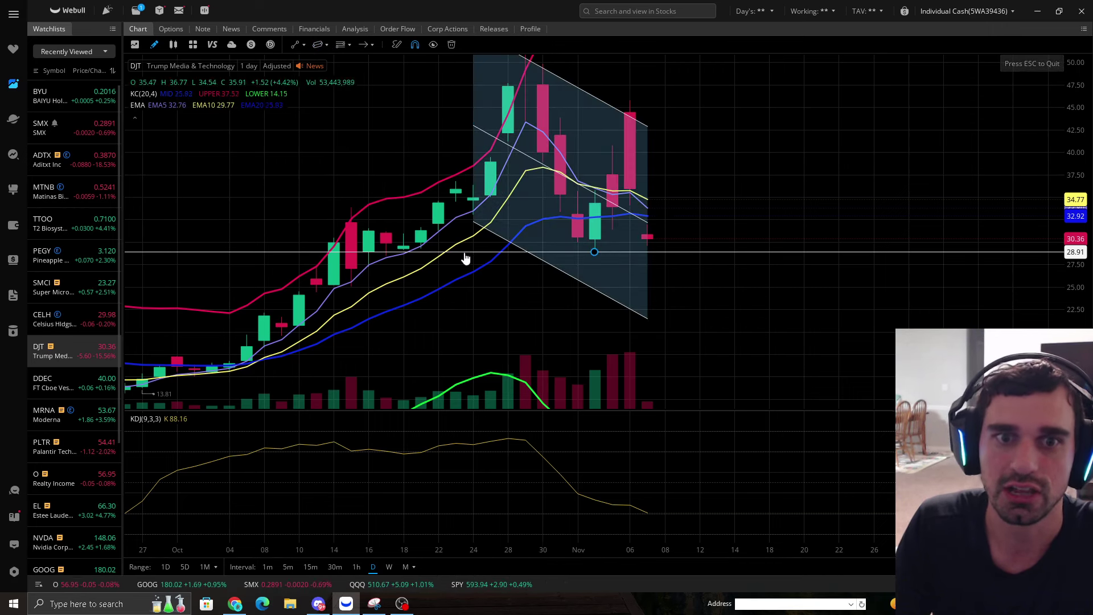
Draw a rising Trend Channel from the September 24 low to November 4, above that day's candle.
{"action": "scroll", "coordinate": [795, 270], "scroll_direction": "down", "scroll_amount": 5}
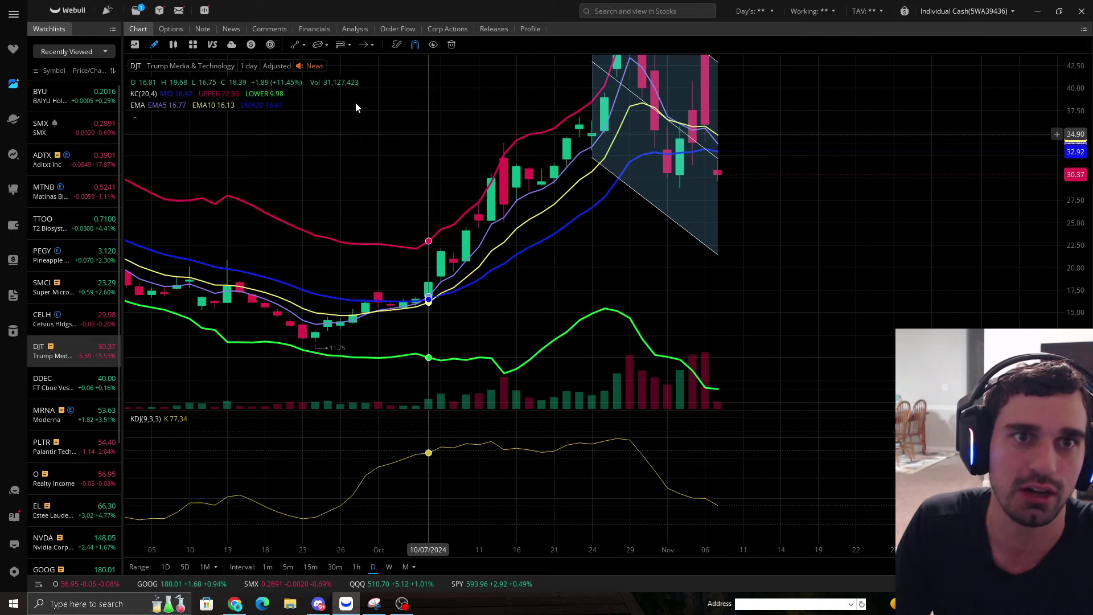
{"action": "left_click", "coordinate": [318, 45]}
{"action": "left_click", "coordinate": [314, 344]}
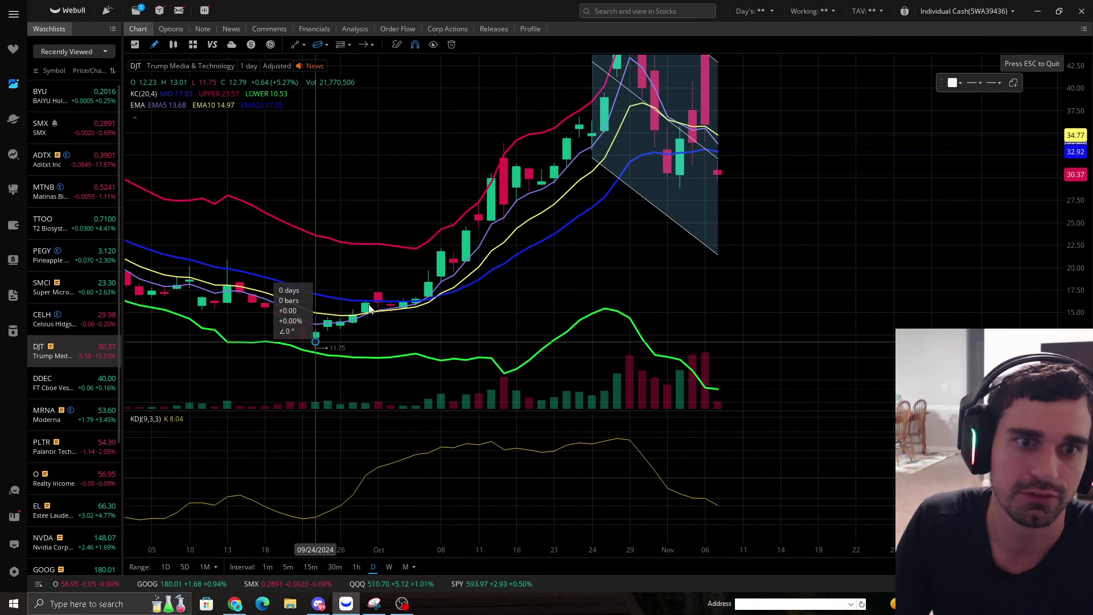
{"action": "left_click", "coordinate": [685, 78]}
{"action": "left_click_drag", "start_coordinate": [845, 206], "coordinate": [846, 293]}
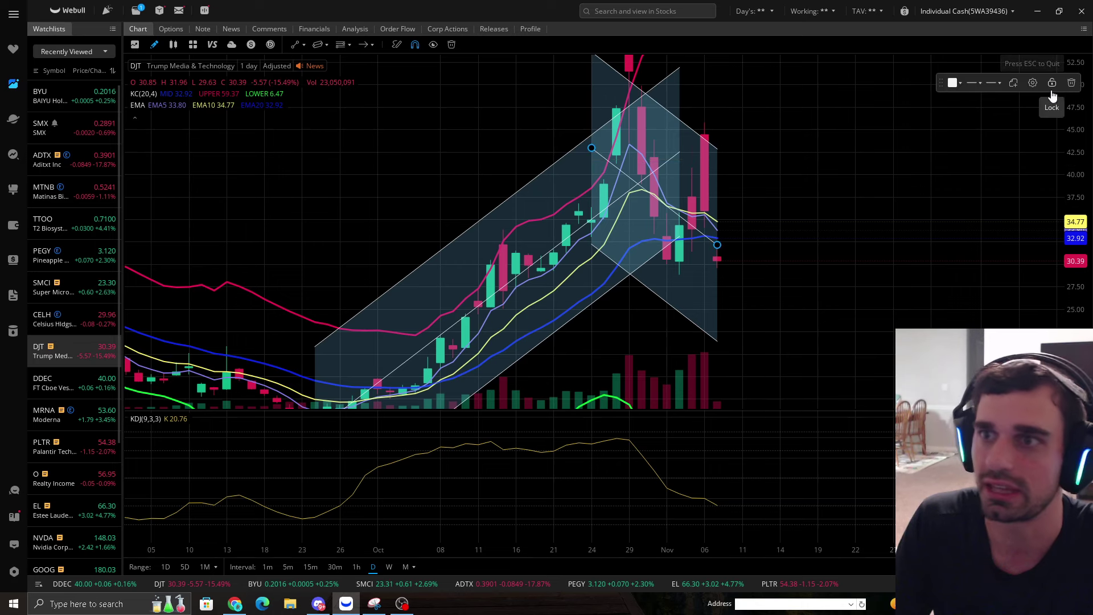
Delete the descending trend channel and extend the rising channel's end point to November 7.
{"action": "left_click", "coordinate": [1071, 83]}
{"action": "left_click_drag", "start_coordinate": [680, 153], "coordinate": [761, 123]}
{"action": "left_click", "coordinate": [820, 200]}
Check the latest candle against the rising channel's lower edge, and delete the channel.
{"action": "scroll", "coordinate": [716, 245], "scroll_direction": "up", "scroll_amount": 2}
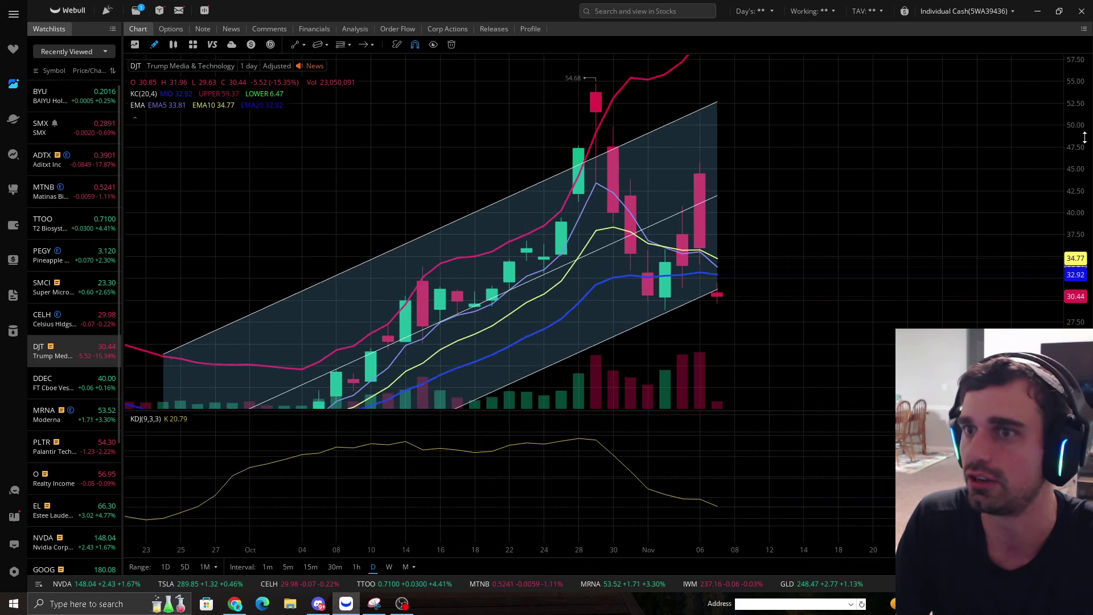
{"action": "scroll", "coordinate": [790, 267], "scroll_direction": "down", "scroll_amount": 3}
{"action": "left_click_drag", "start_coordinate": [821, 311], "coordinate": [832, 234]}
{"action": "left_click_drag", "start_coordinate": [1079, 312], "coordinate": [1076, 171]}
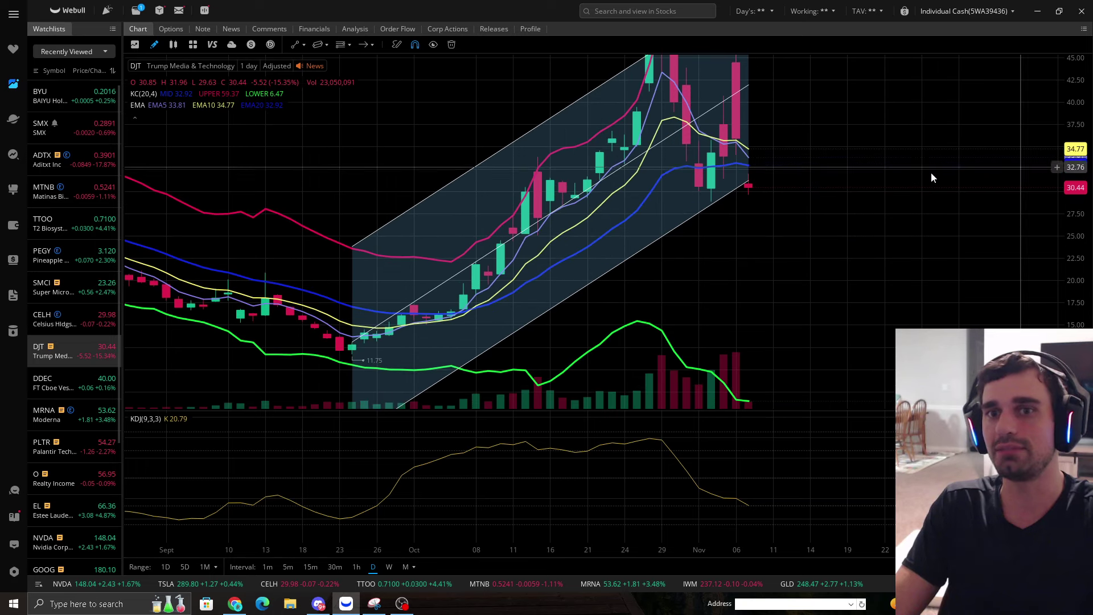
{"action": "left_click_drag", "start_coordinate": [857, 160], "coordinate": [848, 215]}
{"action": "scroll", "coordinate": [849, 215], "scroll_direction": "up", "scroll_amount": 2}
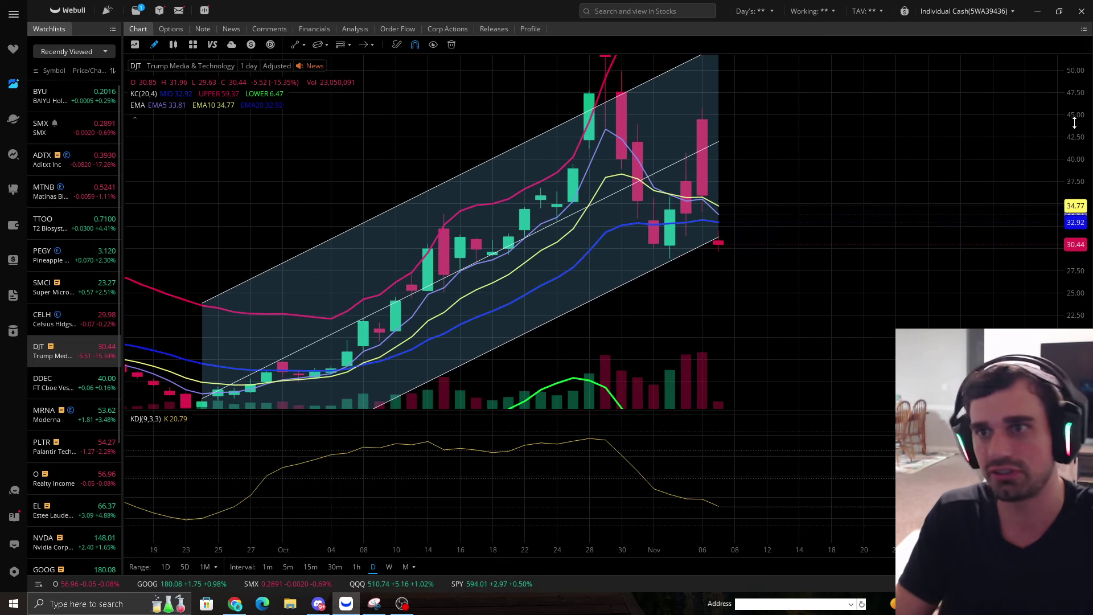
{"action": "left_click_drag", "start_coordinate": [1073, 122], "coordinate": [1073, 151]}
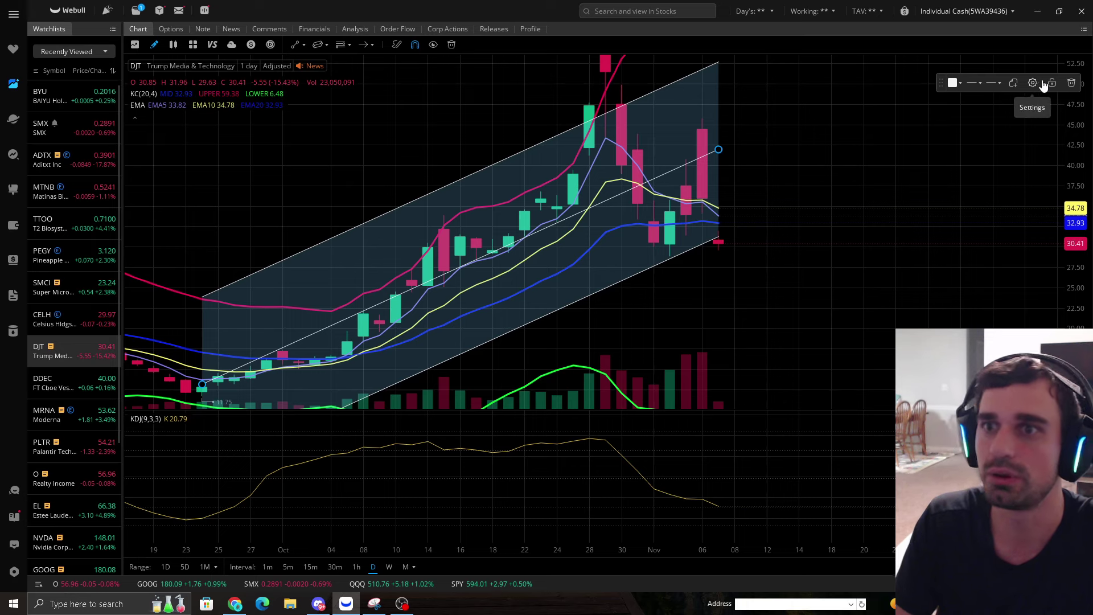
{"action": "left_click", "coordinate": [1049, 90]}
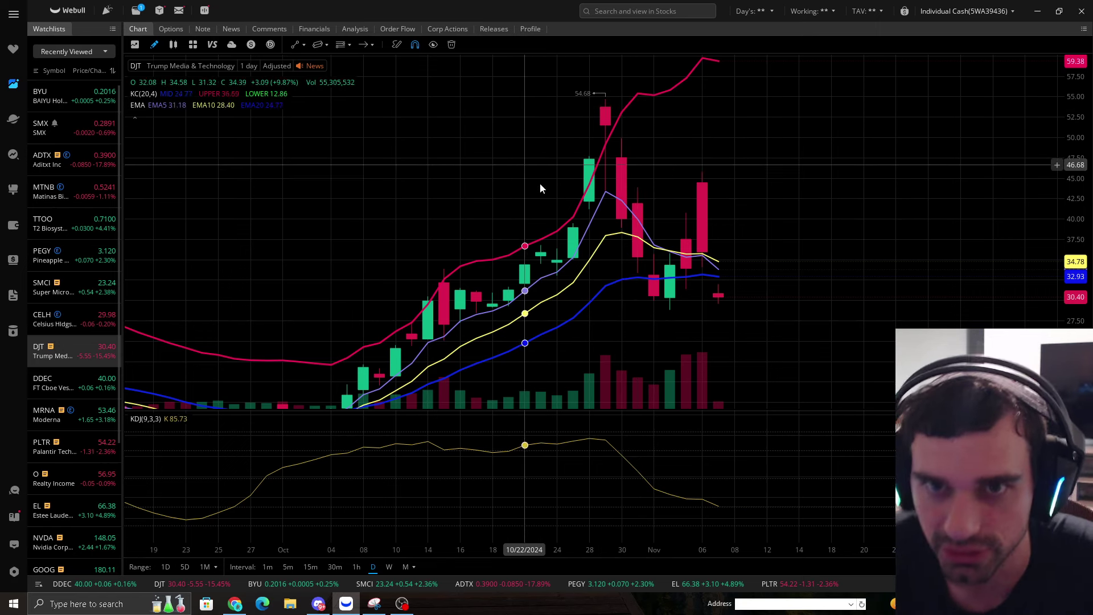
Examine the candles around November 4 and the earlier price history back to April.
{"action": "scroll", "coordinate": [584, 119], "scroll_direction": "up", "scroll_amount": 2}
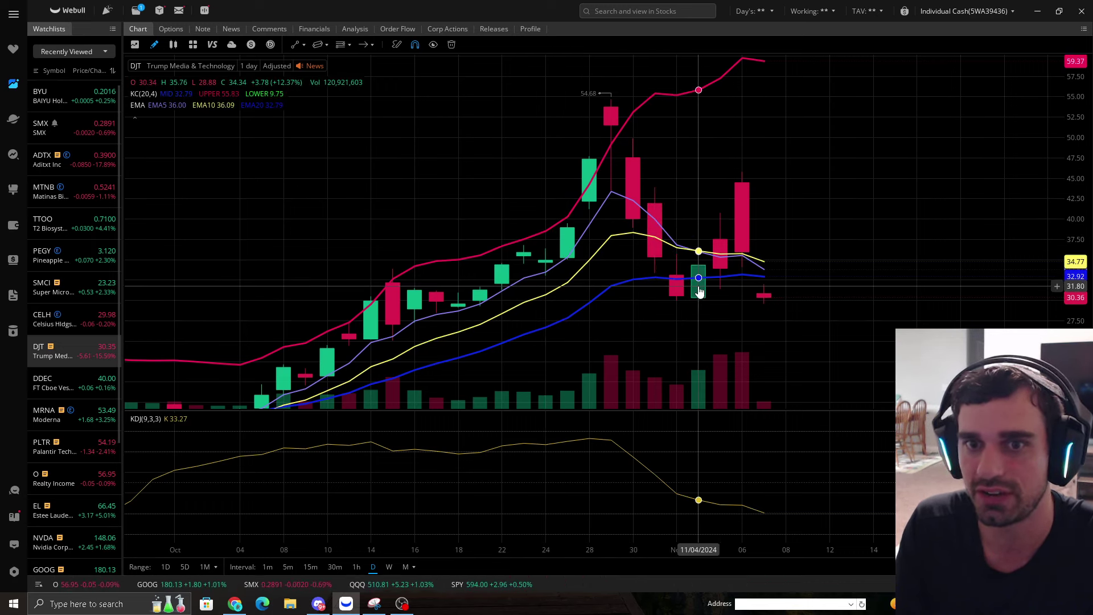
{"action": "scroll", "coordinate": [674, 256], "scroll_direction": "down", "scroll_amount": 3}
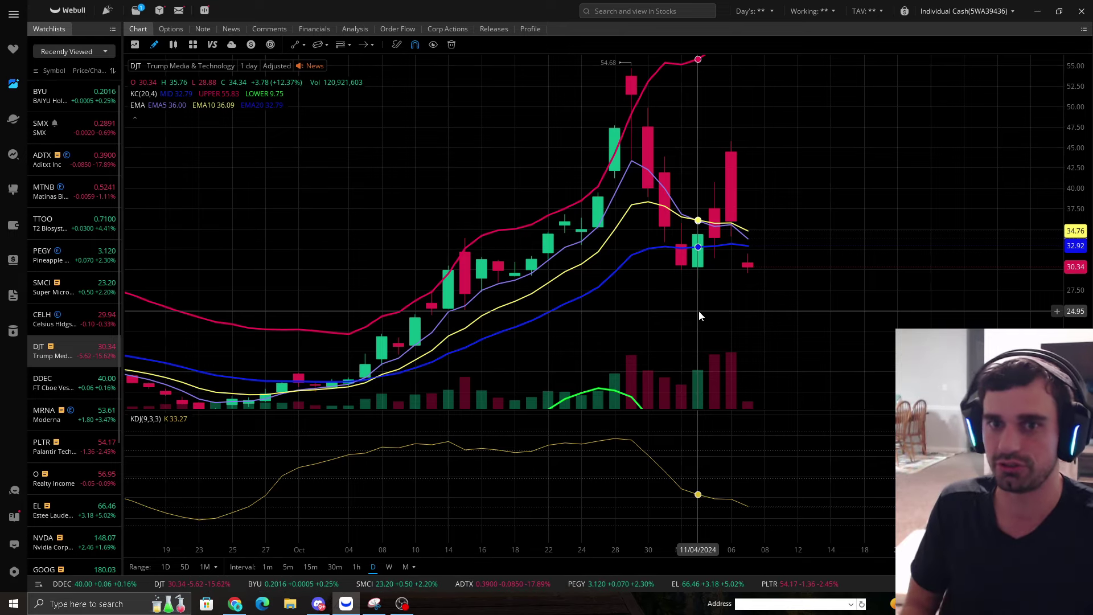
{"action": "scroll", "coordinate": [698, 311], "scroll_direction": "down", "scroll_amount": 4}
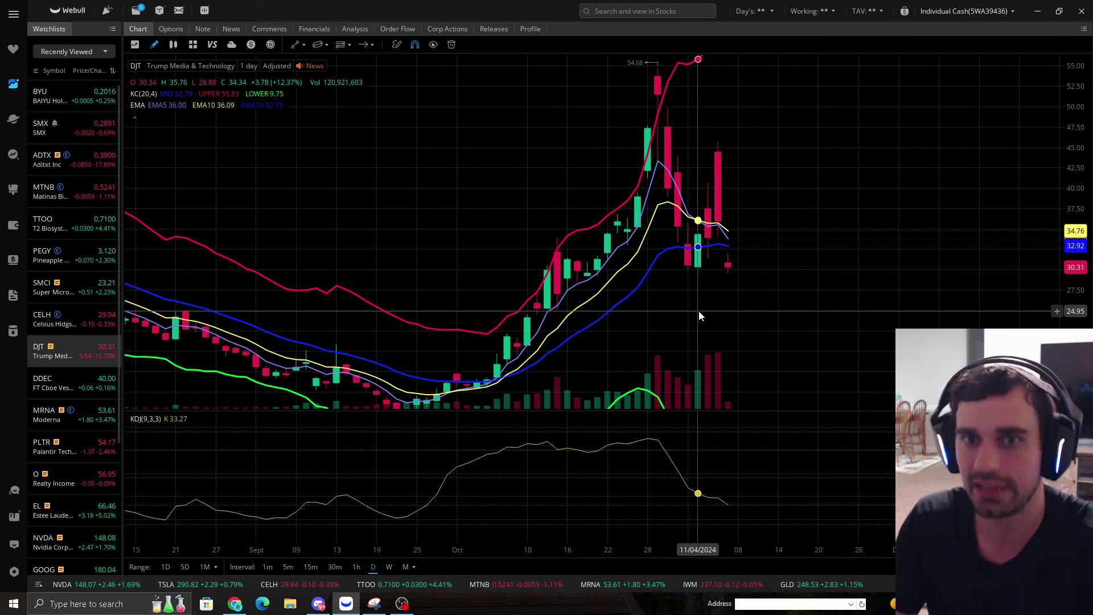
{"action": "left_click_drag", "start_coordinate": [1081, 93], "coordinate": [1081, 216]}
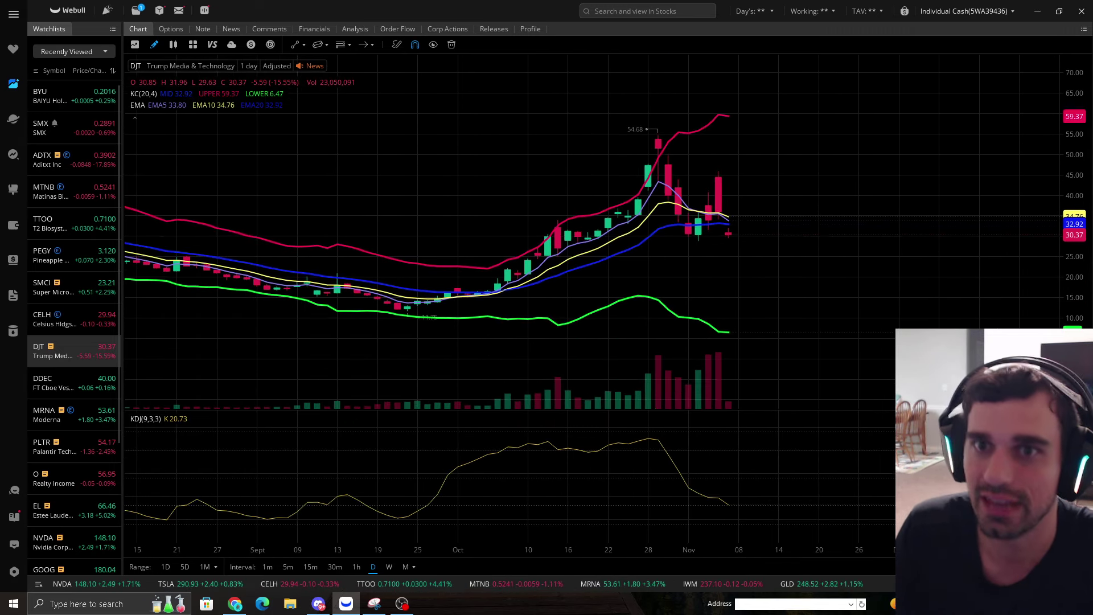
{"action": "scroll", "coordinate": [461, 264], "scroll_direction": "down", "scroll_amount": 4}
{"action": "left_click_drag", "start_coordinate": [457, 266], "coordinate": [925, 241]}
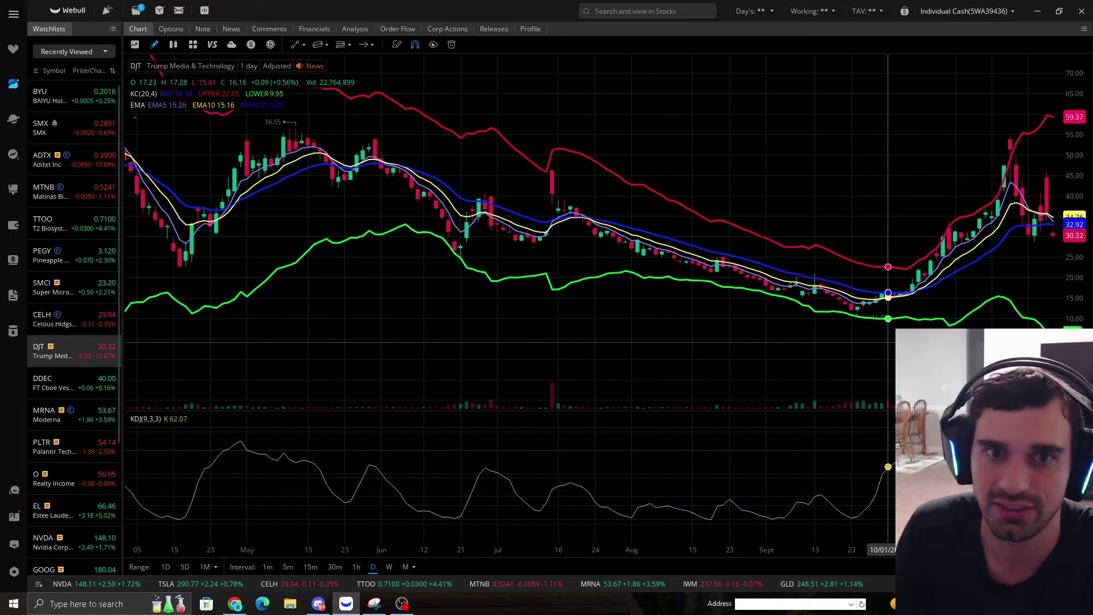
{"action": "scroll", "coordinate": [401, 250], "scroll_direction": "up", "scroll_amount": 3}
{"action": "left_click_drag", "start_coordinate": [352, 254], "coordinate": [399, 256]}
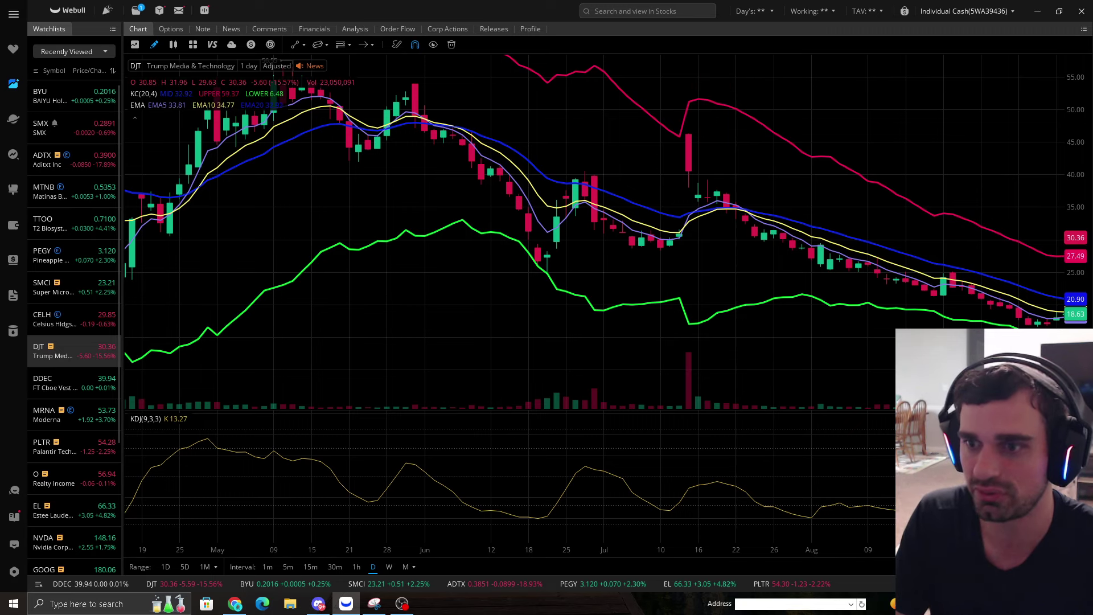
Measure the date and price range of the June rebound, from about 24.92 on June 20 to 40.15 on July 2, and remove the measurement.
{"action": "scroll", "coordinate": [713, 262], "scroll_direction": "up", "scroll_amount": 3}
{"action": "left_click_drag", "start_coordinate": [547, 259], "coordinate": [648, 259]}
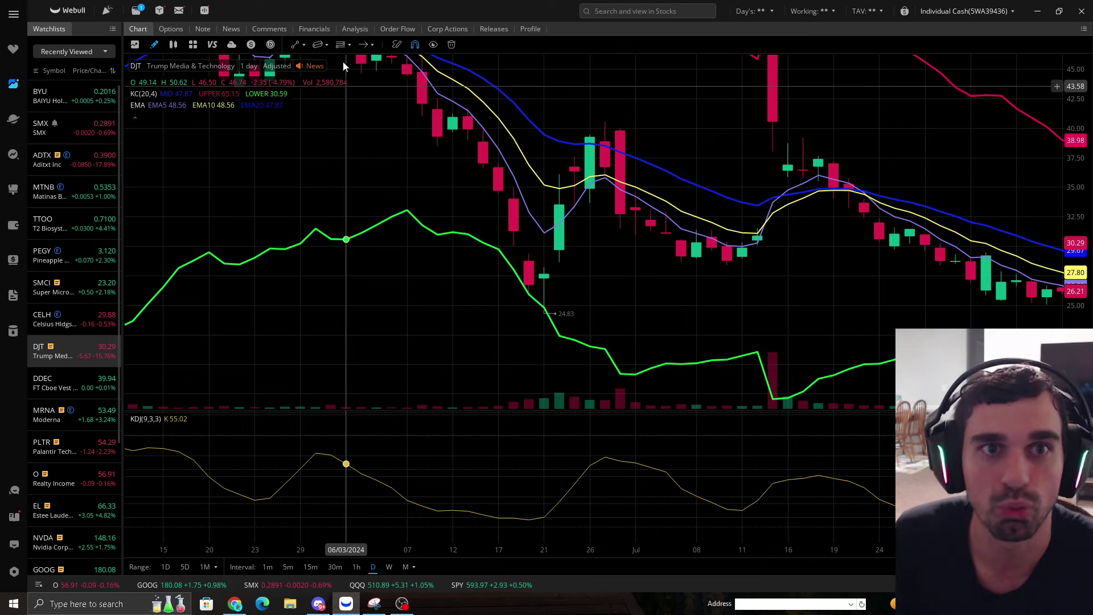
{"action": "left_click", "coordinate": [327, 45]}
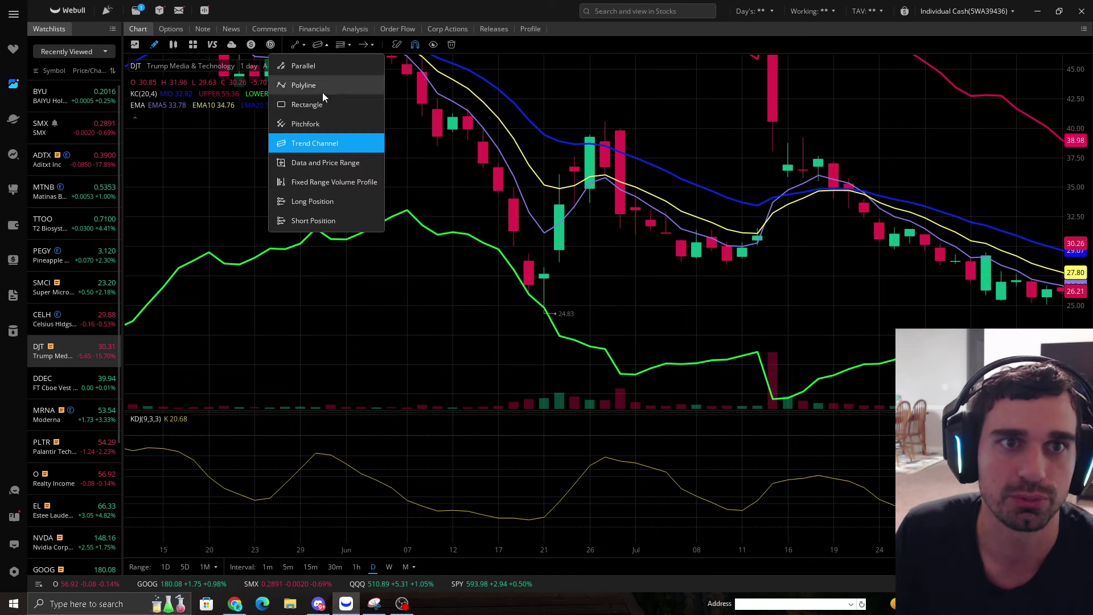
{"action": "left_click", "coordinate": [303, 159]}
{"action": "left_click", "coordinate": [529, 306]}
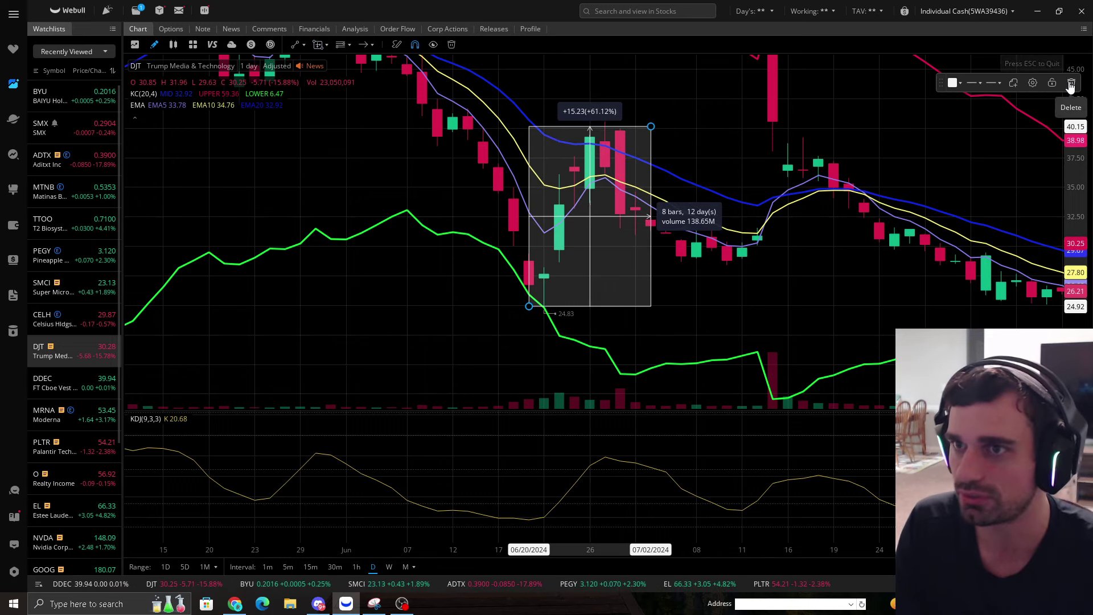
{"action": "key", "text": "Escape"}
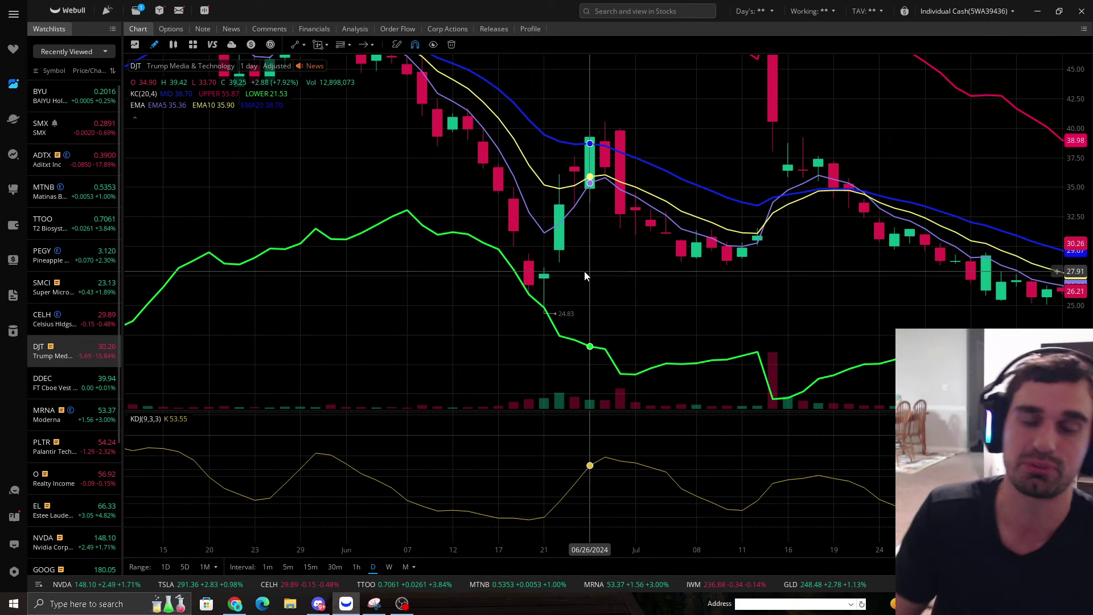
Compare the price action around the late September low with the rebound from the June low.
{"action": "scroll", "coordinate": [585, 272], "scroll_direction": "down", "scroll_amount": 4}
{"action": "left_click_drag", "start_coordinate": [732, 257], "coordinate": [273, 247]}
{"action": "left_click_drag", "start_coordinate": [593, 235], "coordinate": [595, 138]}
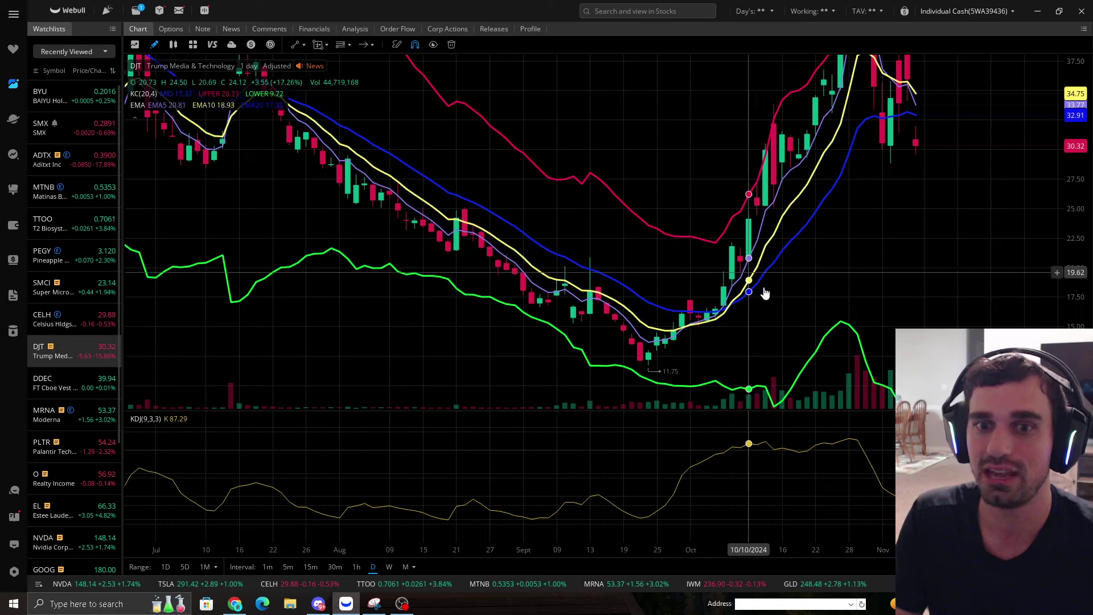
{"action": "left_click_drag", "start_coordinate": [797, 296], "coordinate": [797, 200]}
{"action": "left_click_drag", "start_coordinate": [1074, 294], "coordinate": [1074, 225]}
{"action": "scroll", "coordinate": [779, 227], "scroll_direction": "up", "scroll_amount": 2}
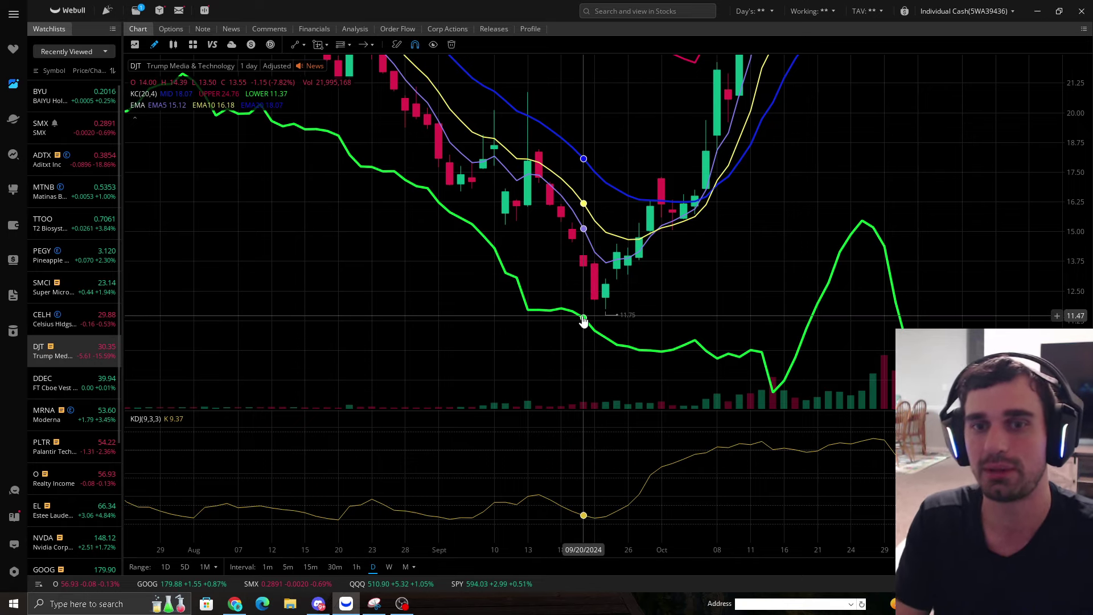
{"action": "left_click_drag", "start_coordinate": [253, 210], "coordinate": [848, 410]}
{"action": "left_click_drag", "start_coordinate": [524, 147], "coordinate": [686, 248]}
{"action": "scroll", "coordinate": [703, 234], "scroll_direction": "up", "scroll_amount": 2}
{"action": "left_click_drag", "start_coordinate": [1080, 103], "coordinate": [1077, 208]}
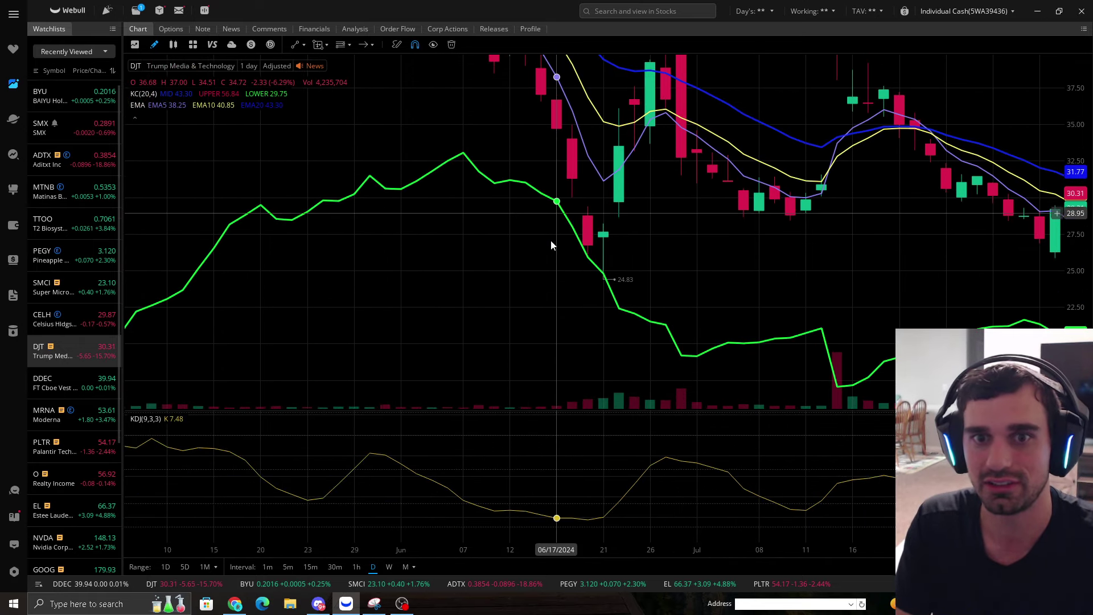
{"action": "scroll", "coordinate": [604, 268], "scroll_direction": "down", "scroll_amount": 3}
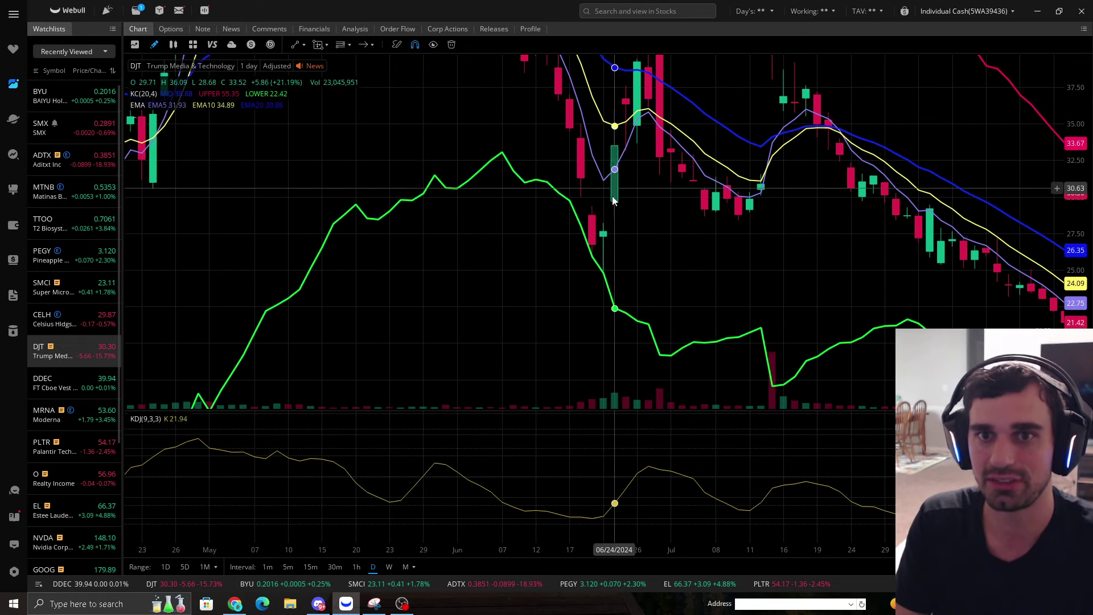
{"action": "left_click_drag", "start_coordinate": [613, 197], "coordinate": [613, 276]}
Examine the late October peak, the early November decline and the latest candle on the daily chart.
{"action": "left_click_drag", "start_coordinate": [836, 164], "coordinate": [219, 164]}
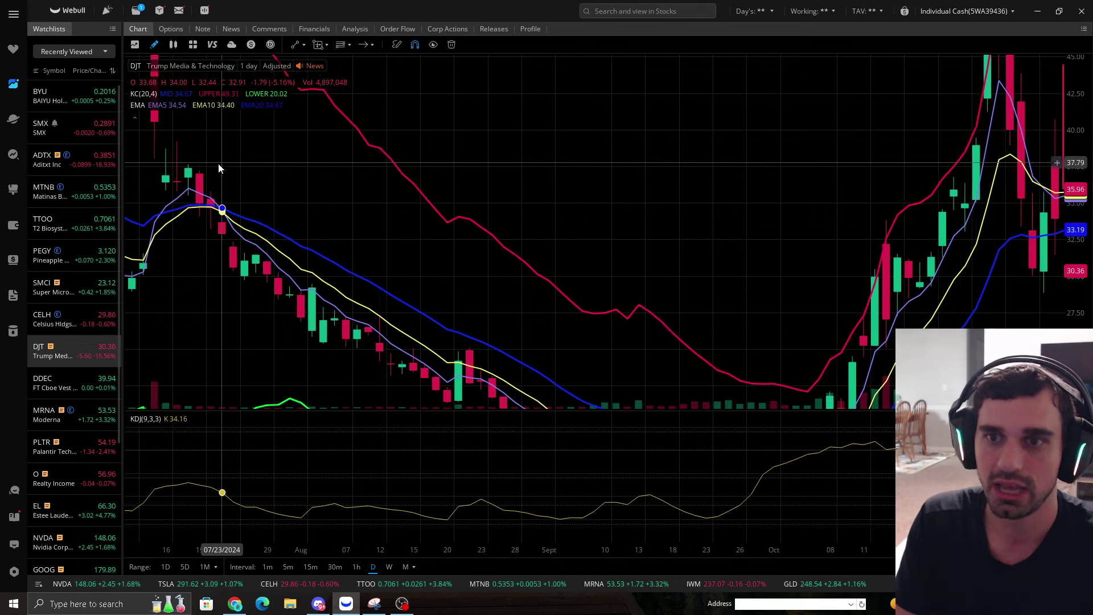
{"action": "left_click_drag", "start_coordinate": [909, 197], "coordinate": [545, 197]}
{"action": "scroll", "coordinate": [764, 196], "scroll_direction": "up", "scroll_amount": 2}
{"action": "left_click_drag", "start_coordinate": [1078, 113], "coordinate": [1078, 190]}
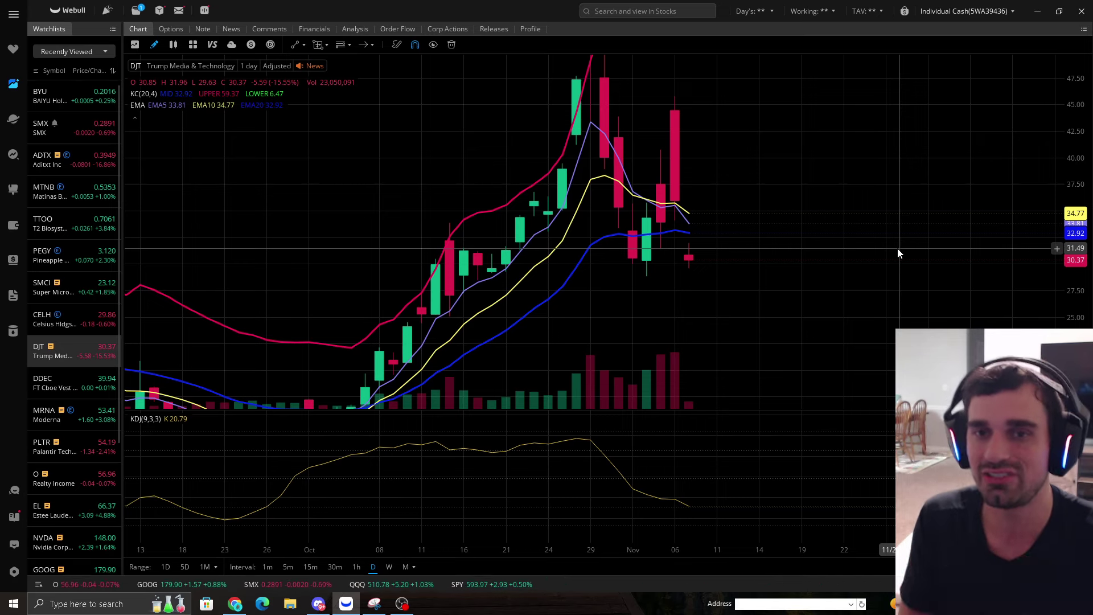
{"action": "left_click_drag", "start_coordinate": [765, 267], "coordinate": [808, 380]}
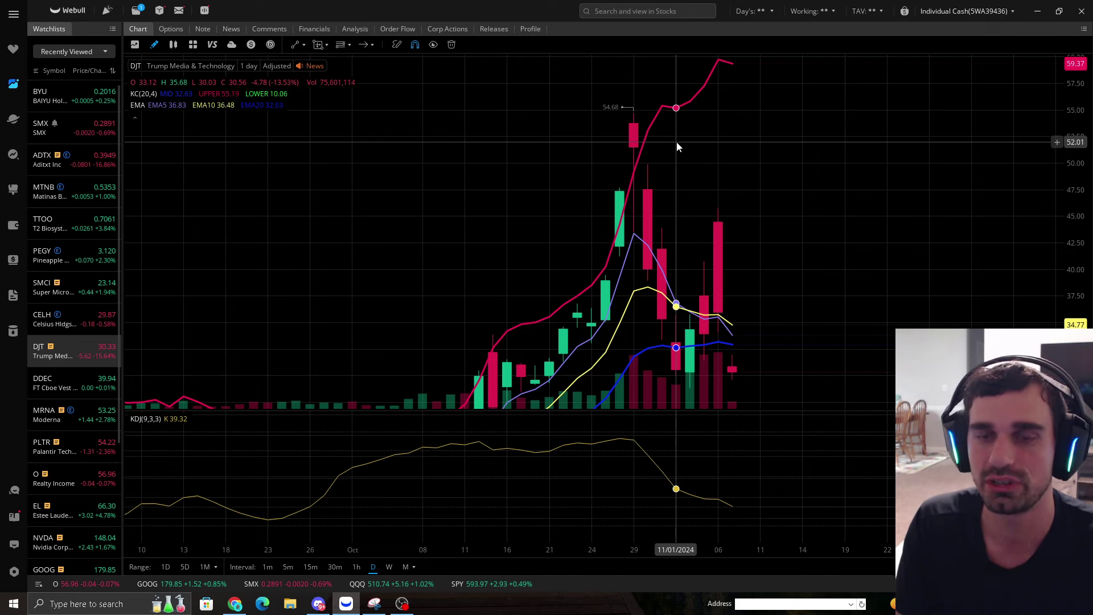
{"action": "left_click_drag", "start_coordinate": [743, 236], "coordinate": [743, 112]}
{"action": "left_click_drag", "start_coordinate": [674, 93], "coordinate": [674, 163]}
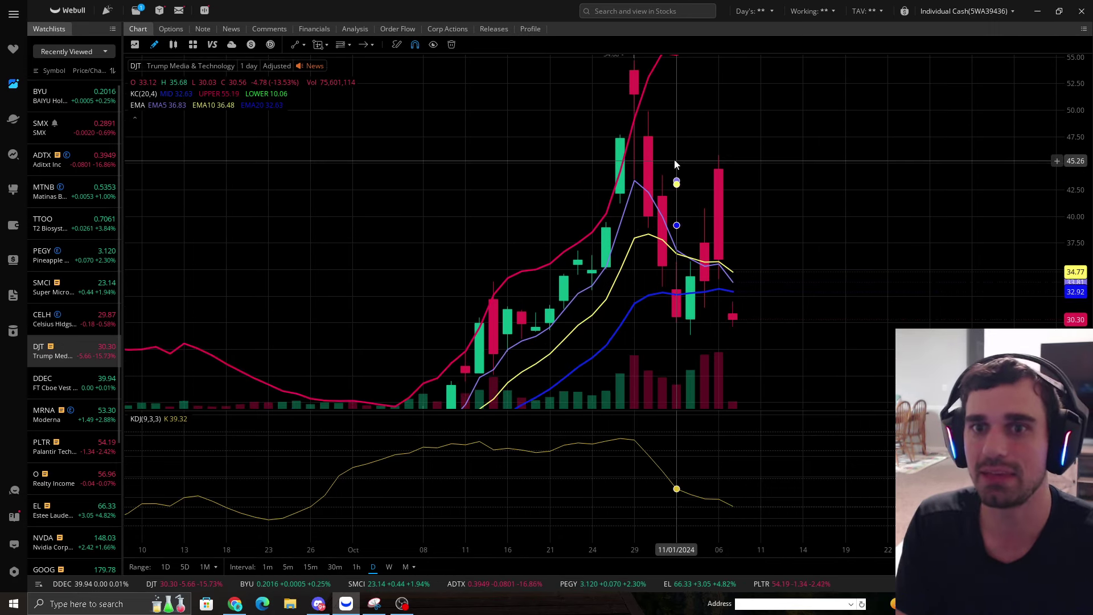
{"action": "left_click_drag", "start_coordinate": [744, 314], "coordinate": [810, 234]}
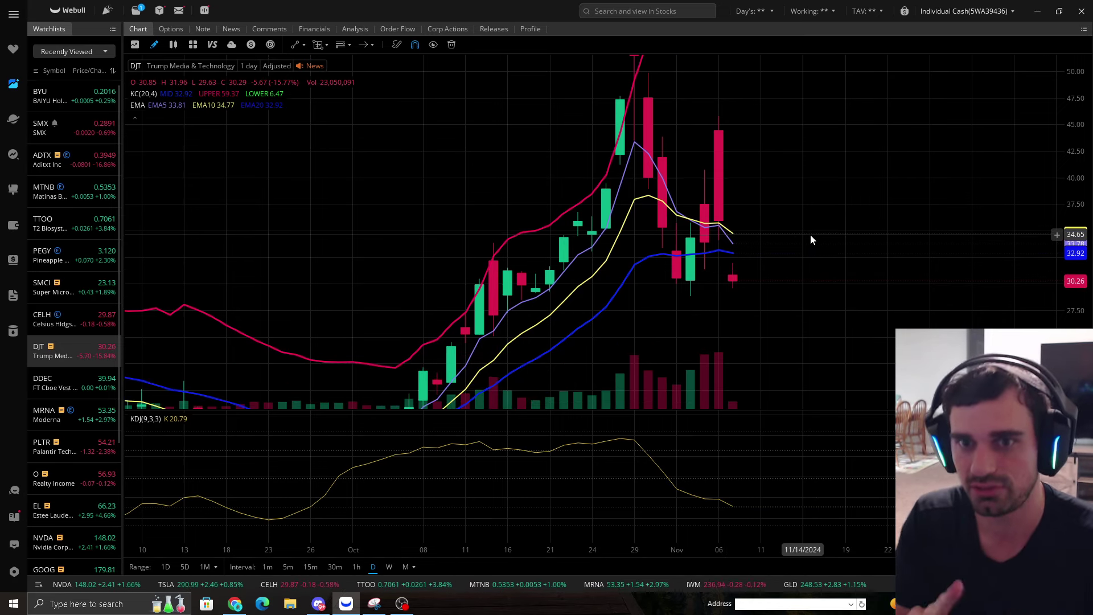
Examine the August-to-September decline and the late September low at 11.75, including the July price history before it.
{"action": "double_click", "coordinate": [1078, 148]}
{"action": "scroll", "coordinate": [678, 263], "scroll_direction": "down", "scroll_amount": 2}
{"action": "left_click_drag", "start_coordinate": [1071, 336], "coordinate": [1071, 275]}
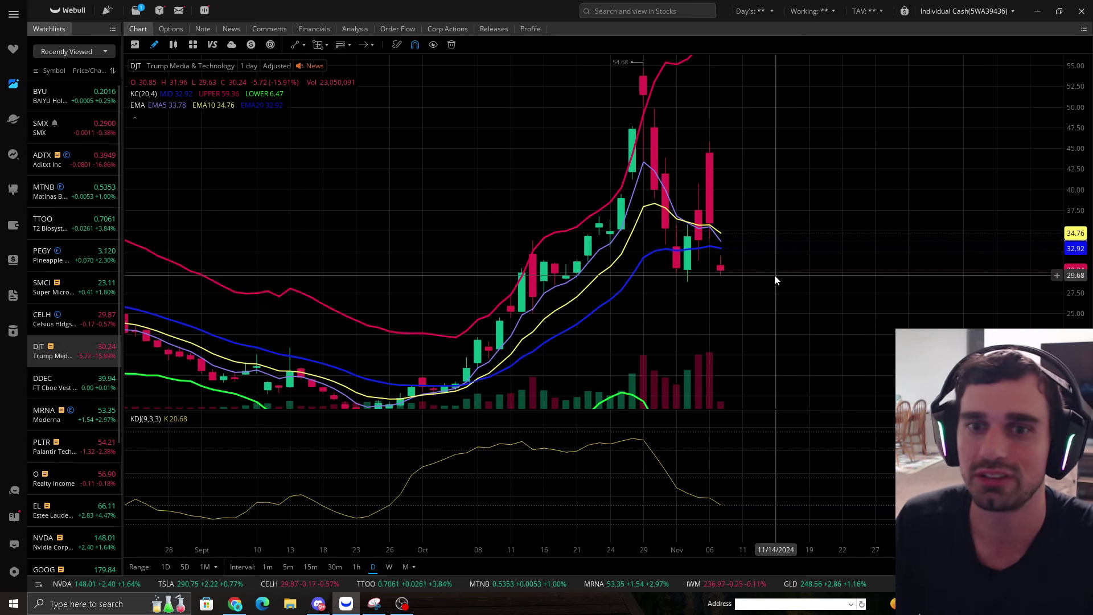
{"action": "left_click_drag", "start_coordinate": [743, 317], "coordinate": [746, 232]}
{"action": "left_click_drag", "start_coordinate": [595, 306], "coordinate": [771, 307]}
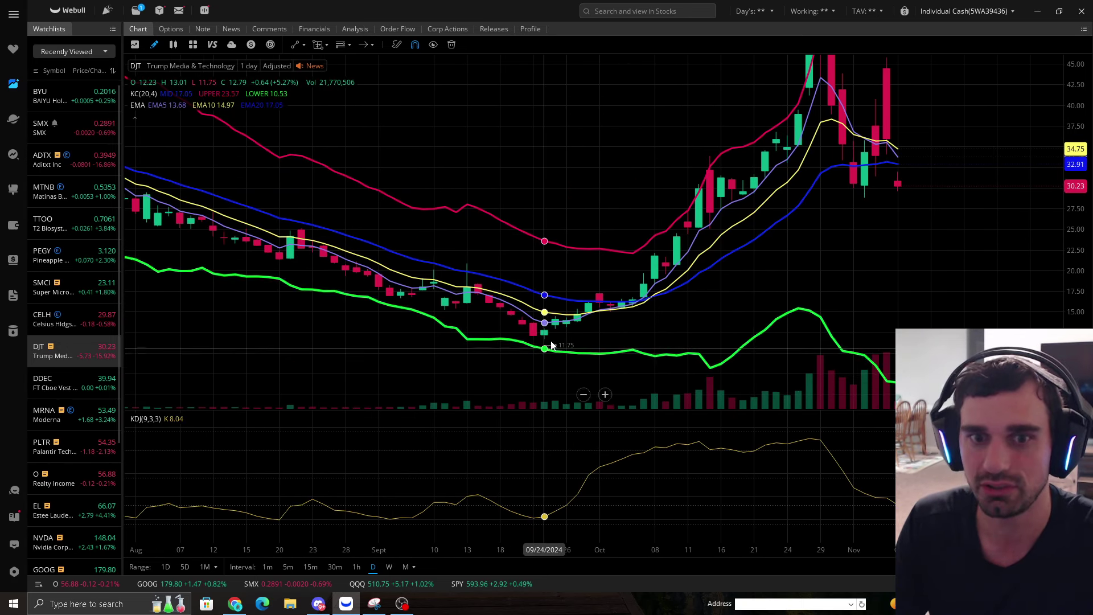
{"action": "left_click_drag", "start_coordinate": [1070, 318], "coordinate": [1071, 179]}
{"action": "left_click_drag", "start_coordinate": [819, 223], "coordinate": [820, 178]}
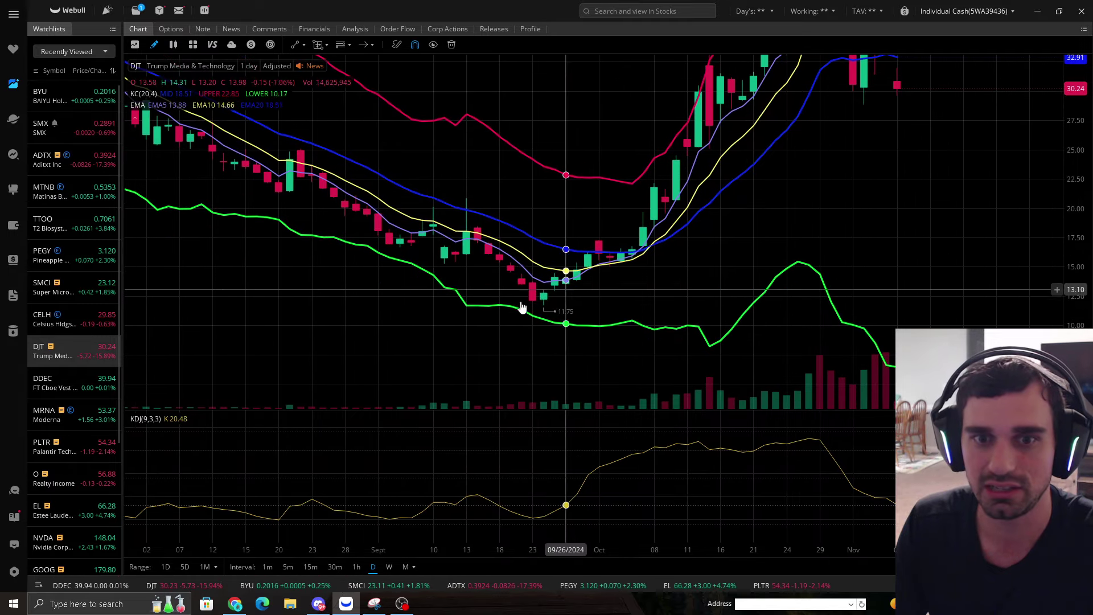
{"action": "left_click_drag", "start_coordinate": [564, 250], "coordinate": [716, 239]}
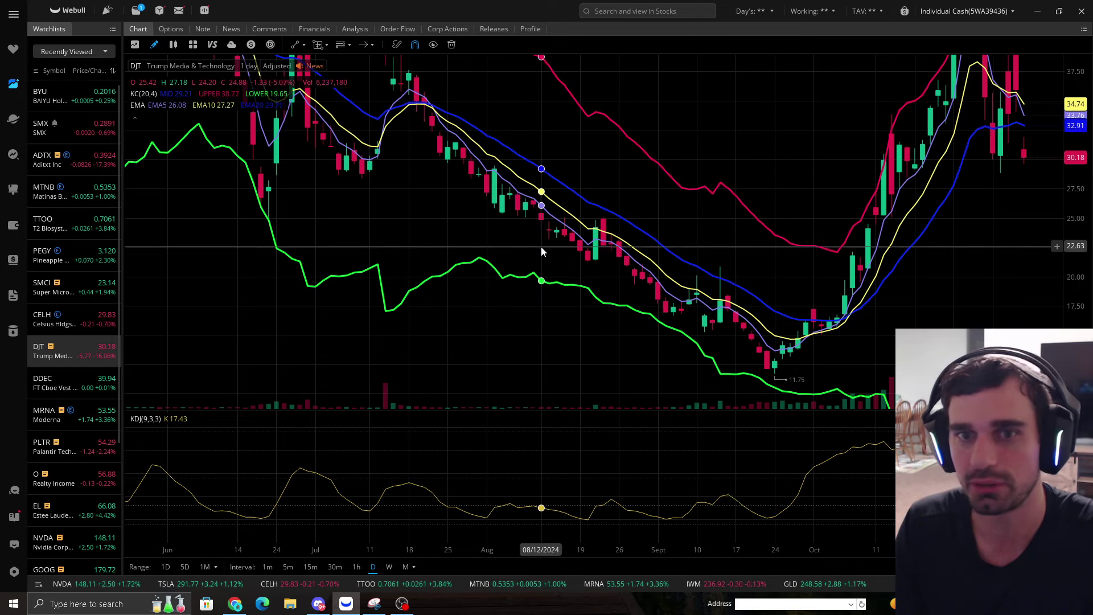
{"action": "scroll", "coordinate": [542, 251], "scroll_direction": "up", "scroll_amount": 3}
{"action": "left_click_drag", "start_coordinate": [1075, 367], "coordinate": [1075, 171]}
{"action": "left_click_drag", "start_coordinate": [893, 222], "coordinate": [349, 52]}
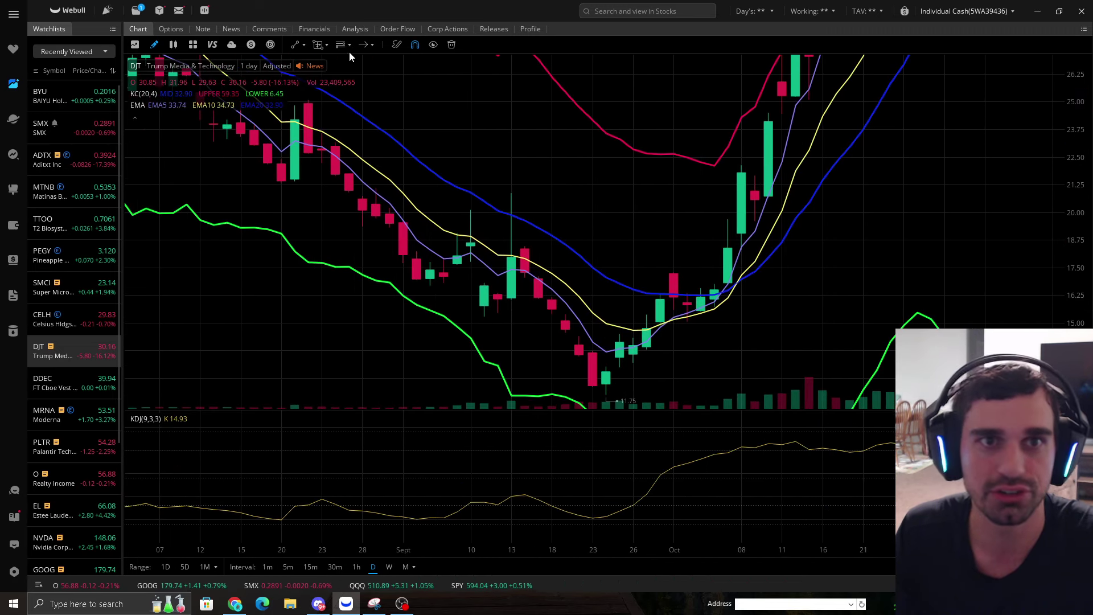
Place a right-pointing arrow beside the mid-September candles and remove it.
{"action": "left_click", "coordinate": [363, 45]}
{"action": "left_click", "coordinate": [484, 212]}
{"action": "left_click_drag", "start_coordinate": [492, 220], "coordinate": [492, 248]}
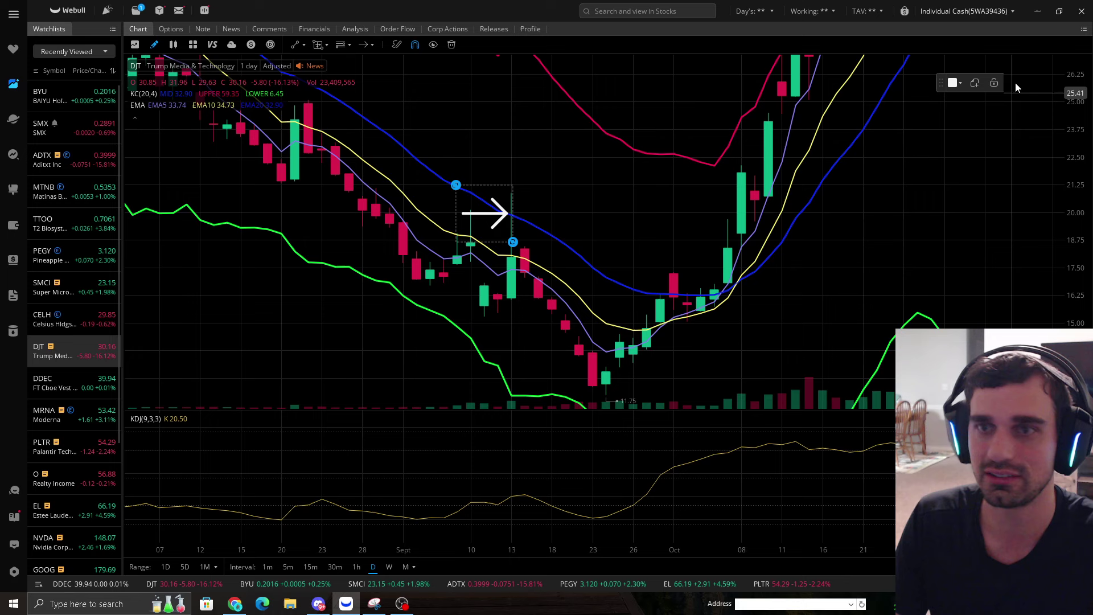
{"action": "left_click", "coordinate": [1013, 83]}
Measure the date and price range of the September rebound, from about 11.74 on September 23 to 14.48 on September 30, and remove the measurement.
{"action": "left_click_drag", "start_coordinate": [645, 357], "coordinate": [645, 286]}
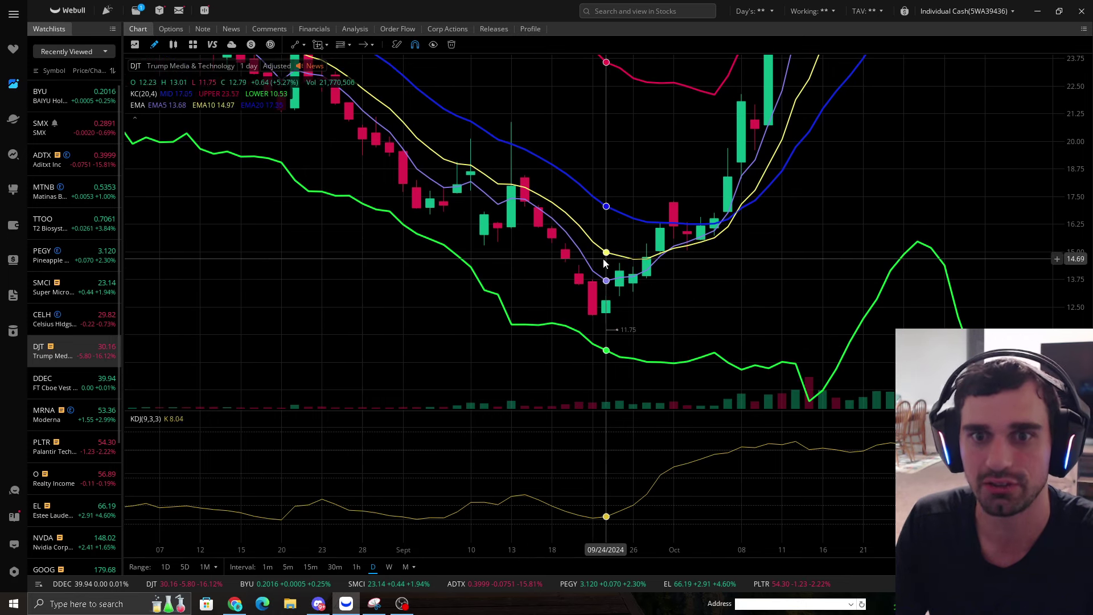
{"action": "scroll", "coordinate": [646, 305], "scroll_direction": "up", "scroll_amount": 1}
{"action": "left_click_drag", "start_coordinate": [1053, 296], "coordinate": [1052, 150]}
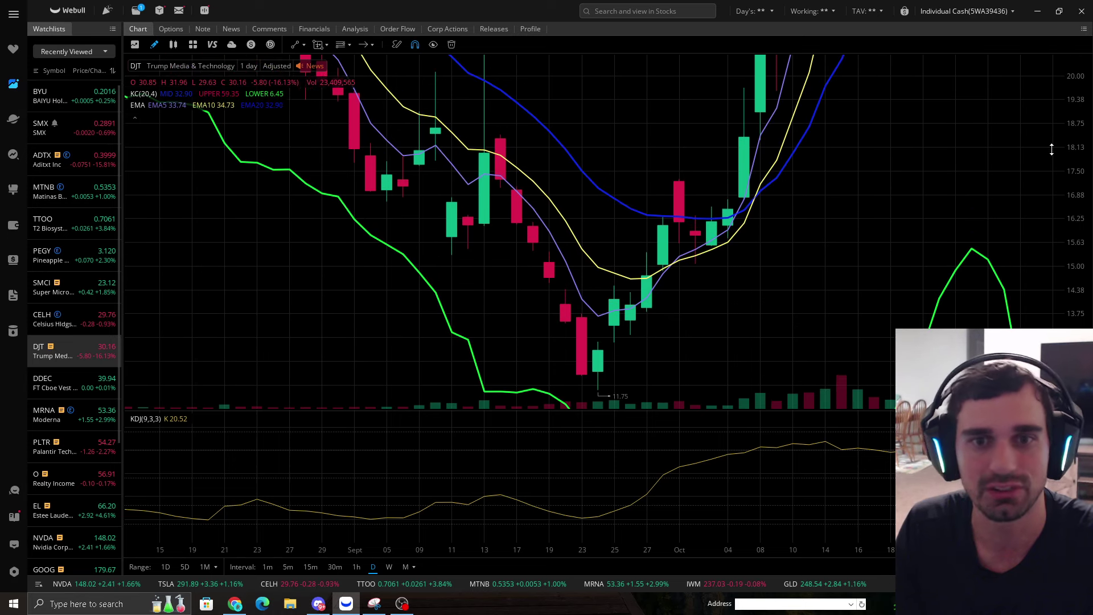
{"action": "scroll", "coordinate": [700, 299], "scroll_direction": "up", "scroll_amount": 1}
{"action": "left_click_drag", "start_coordinate": [700, 299], "coordinate": [700, 212]}
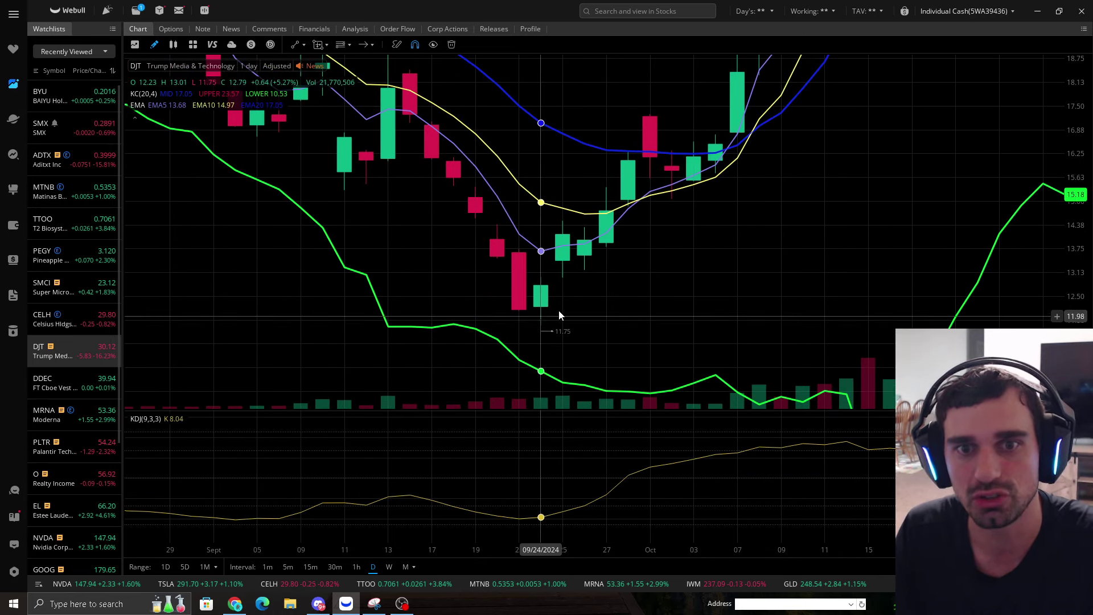
{"action": "left_click", "coordinate": [318, 45]}
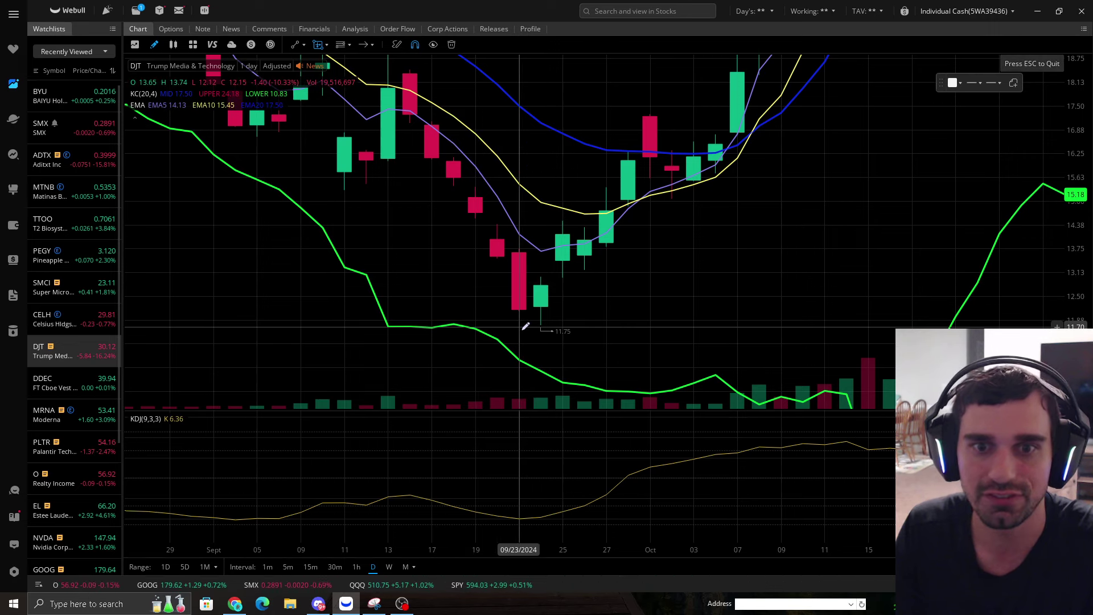
{"action": "left_click", "coordinate": [518, 324]}
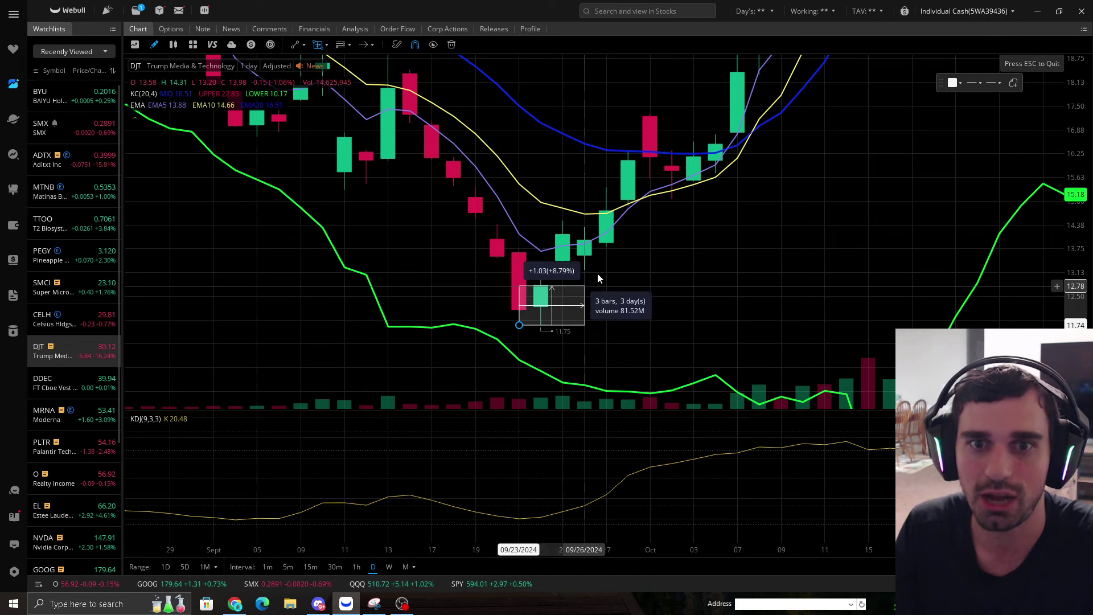
{"action": "left_click", "coordinate": [638, 221]}
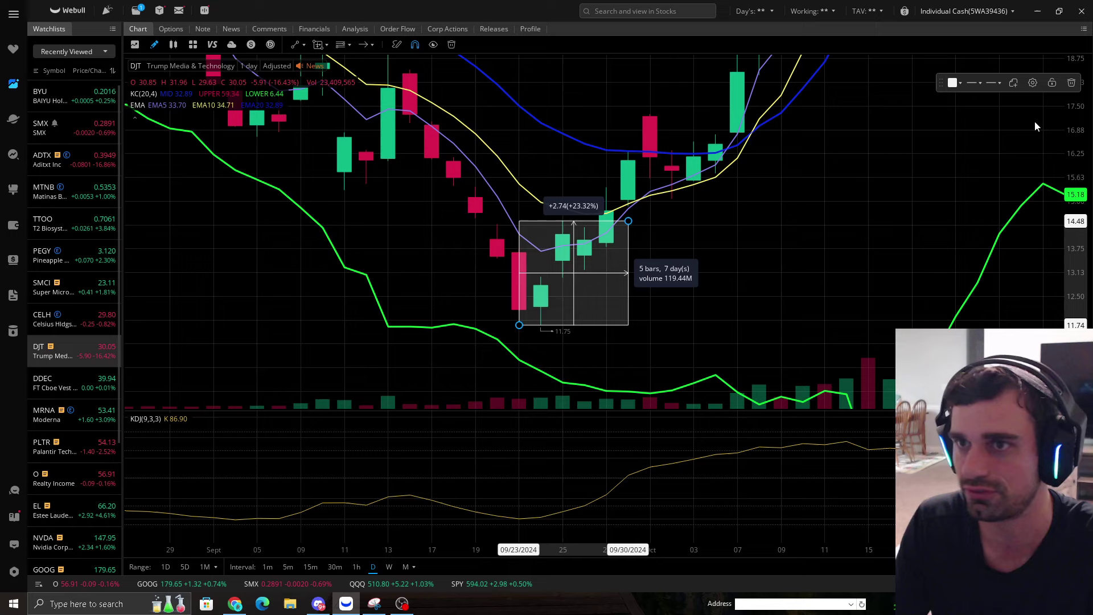
{"action": "left_click", "coordinate": [1070, 83]}
Compare the early November candles with the EMA lines, the Keltner channel and the October rally.
{"action": "scroll", "coordinate": [774, 188], "scroll_direction": "down", "scroll_amount": 3}
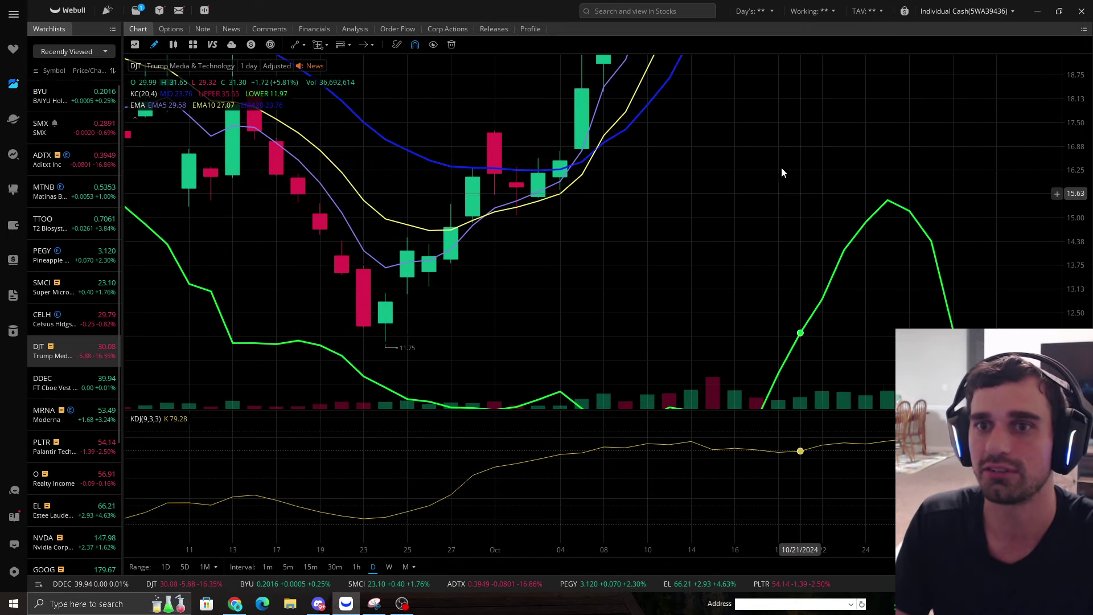
{"action": "scroll", "coordinate": [897, 127], "scroll_direction": "down", "scroll_amount": 5}
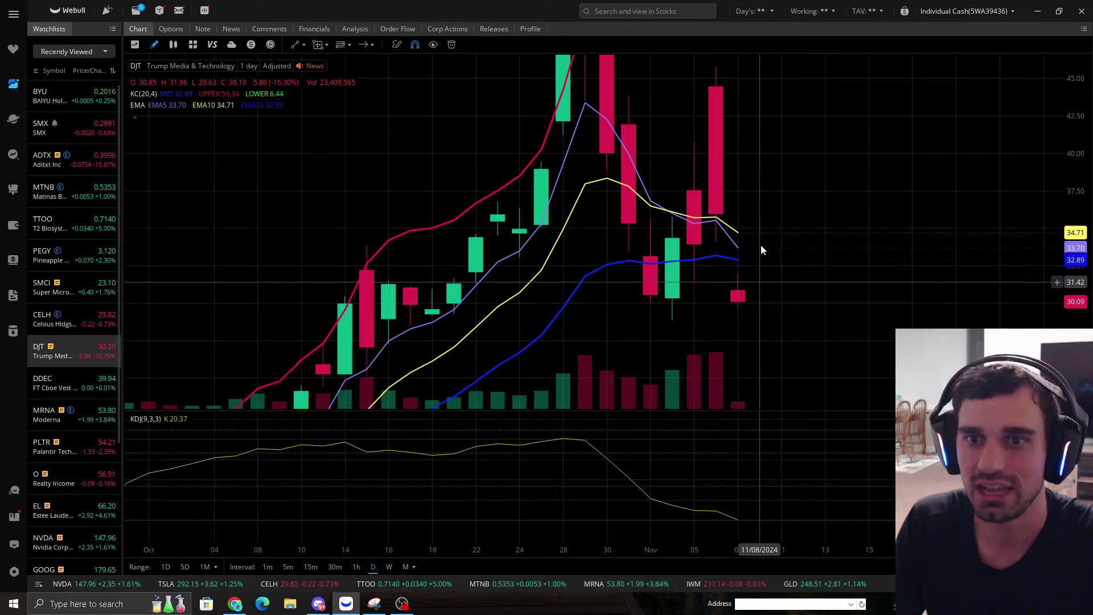
{"action": "scroll", "coordinate": [760, 244], "scroll_direction": "down", "scroll_amount": 3}
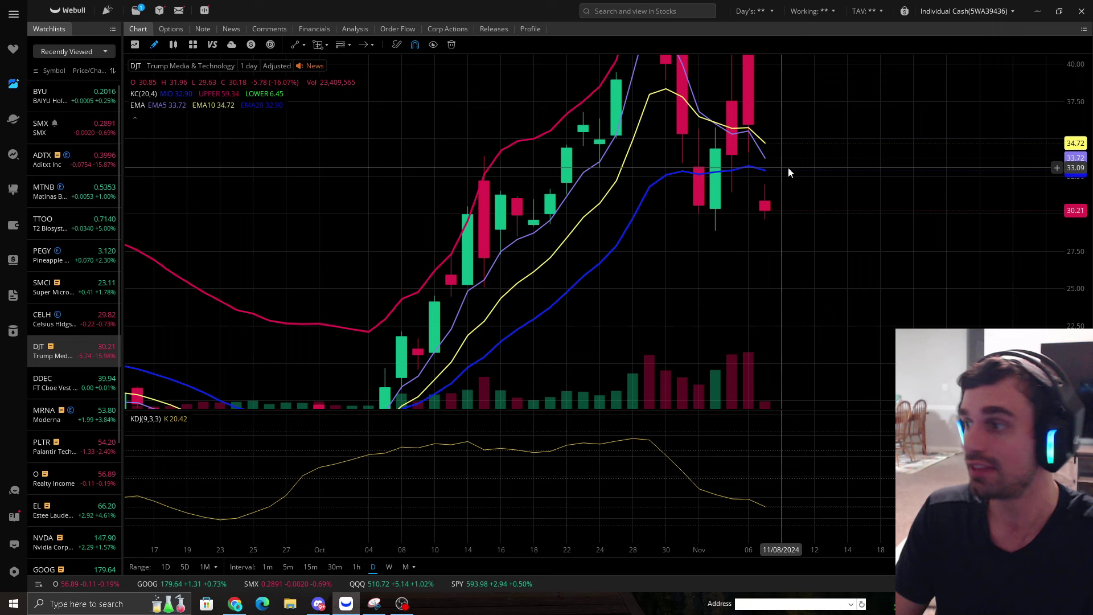
{"action": "scroll", "coordinate": [788, 168], "scroll_direction": "down", "scroll_amount": 2}
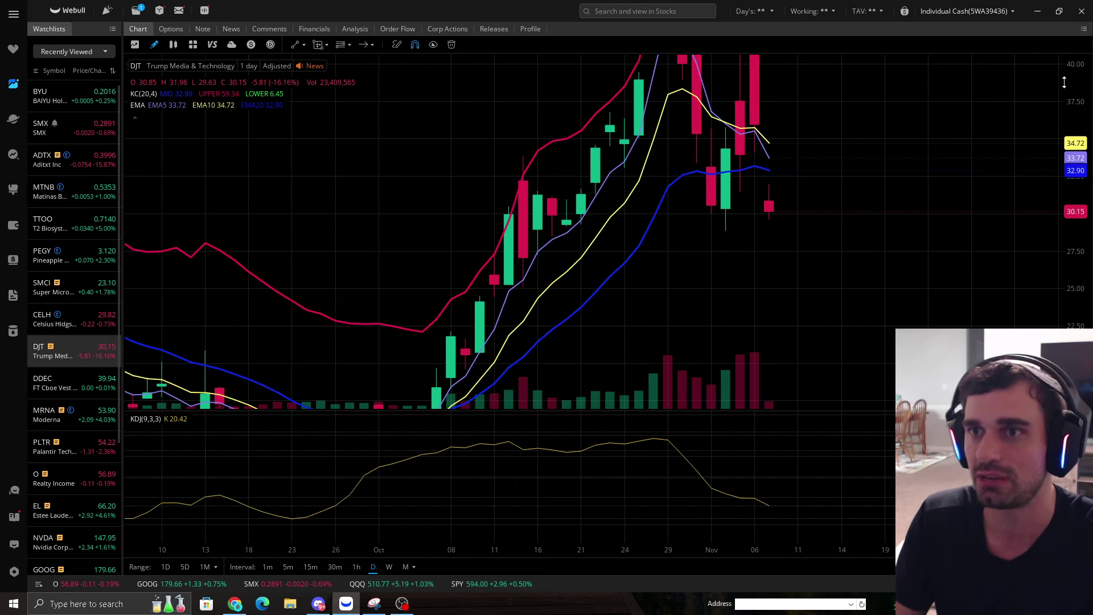
{"action": "scroll", "coordinate": [859, 233], "scroll_direction": "down", "scroll_amount": 3}
{"action": "scroll", "coordinate": [849, 261], "scroll_direction": "up", "scroll_amount": 2}
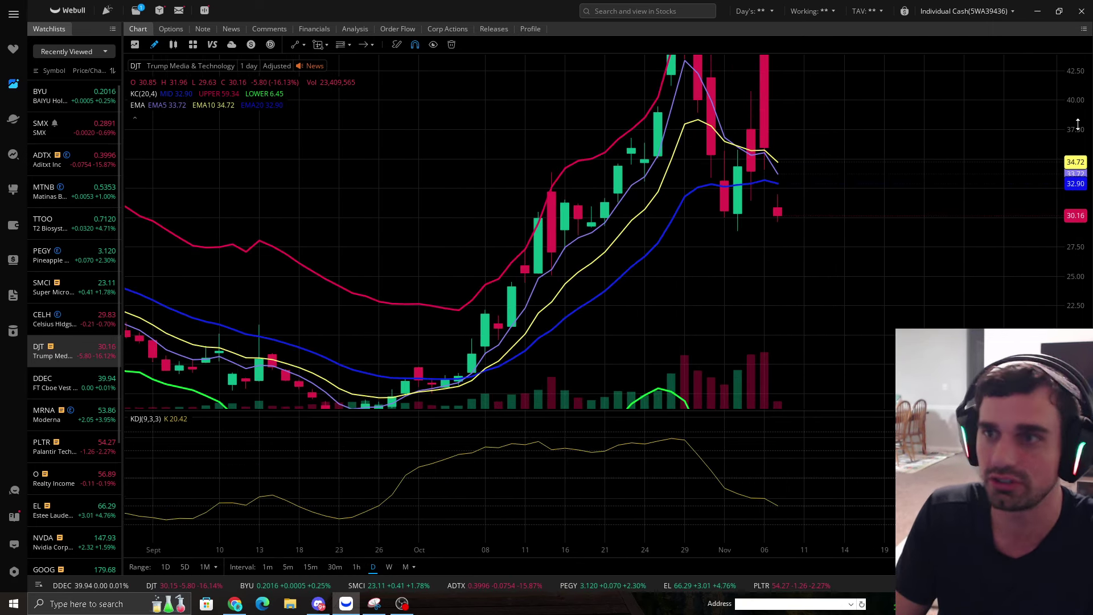
{"action": "left_click_drag", "start_coordinate": [1075, 124], "coordinate": [1075, 147]}
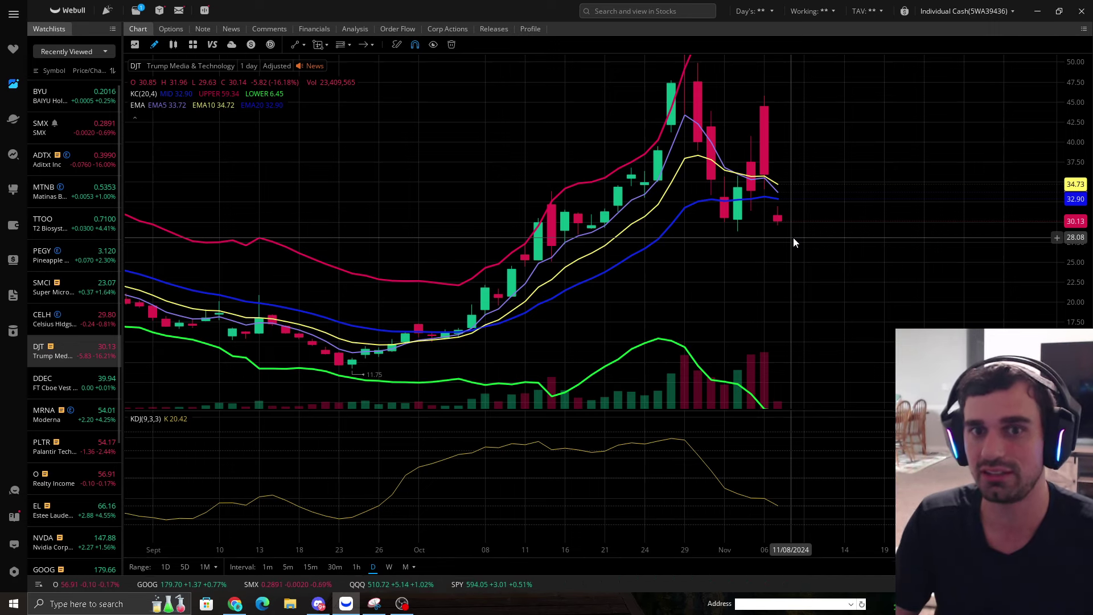
{"action": "left_click_drag", "start_coordinate": [794, 237], "coordinate": [824, 300]}
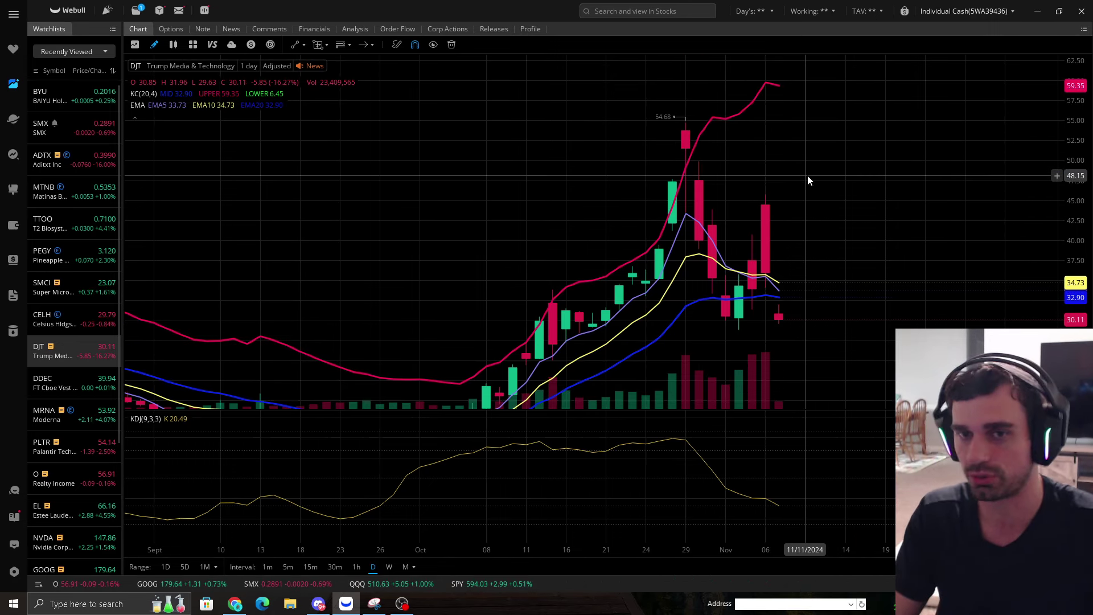
{"action": "left_click_drag", "start_coordinate": [872, 238], "coordinate": [879, 171]}
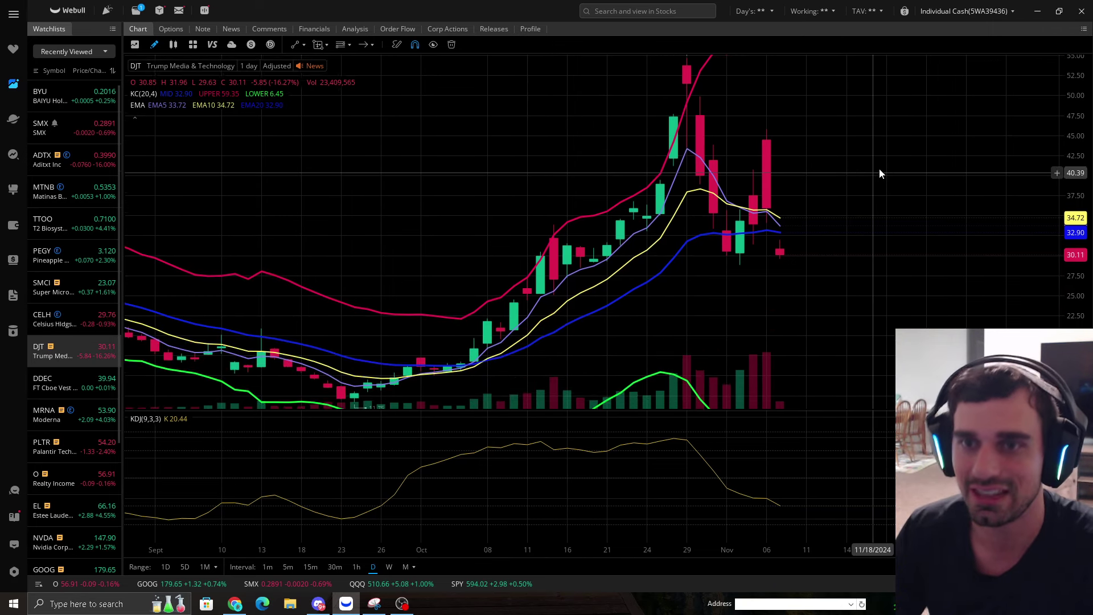
{"action": "scroll", "coordinate": [879, 170], "scroll_direction": "down", "scroll_amount": 1}
{"action": "scroll", "coordinate": [835, 289], "scroll_direction": "up", "scroll_amount": 3}
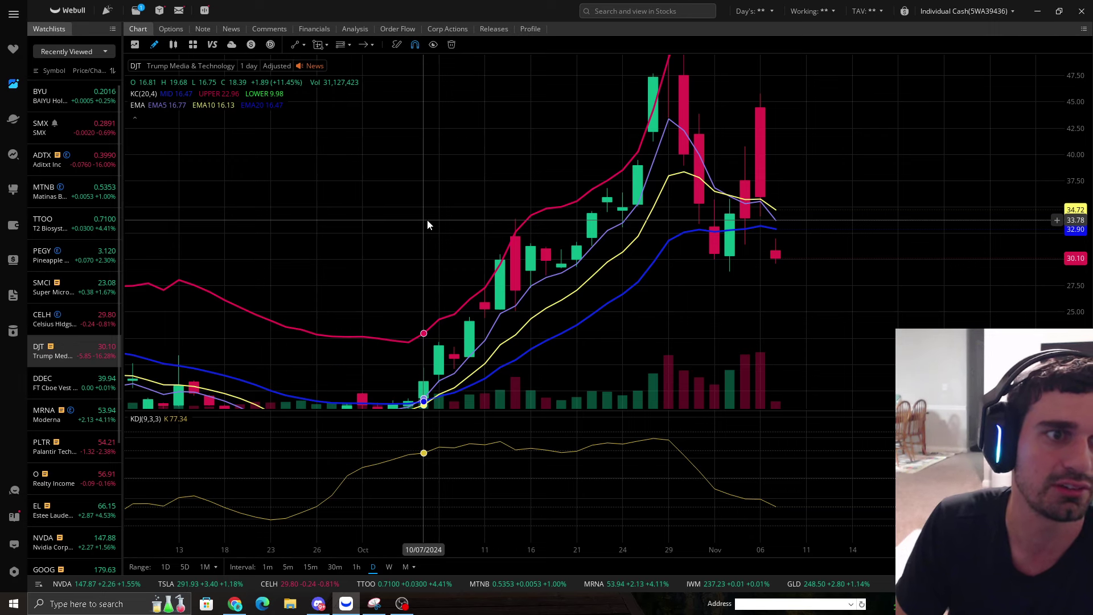
{"action": "left_click_drag", "start_coordinate": [816, 347], "coordinate": [791, 295]}
{"action": "left_click_drag", "start_coordinate": [1071, 124], "coordinate": [1069, 147]}
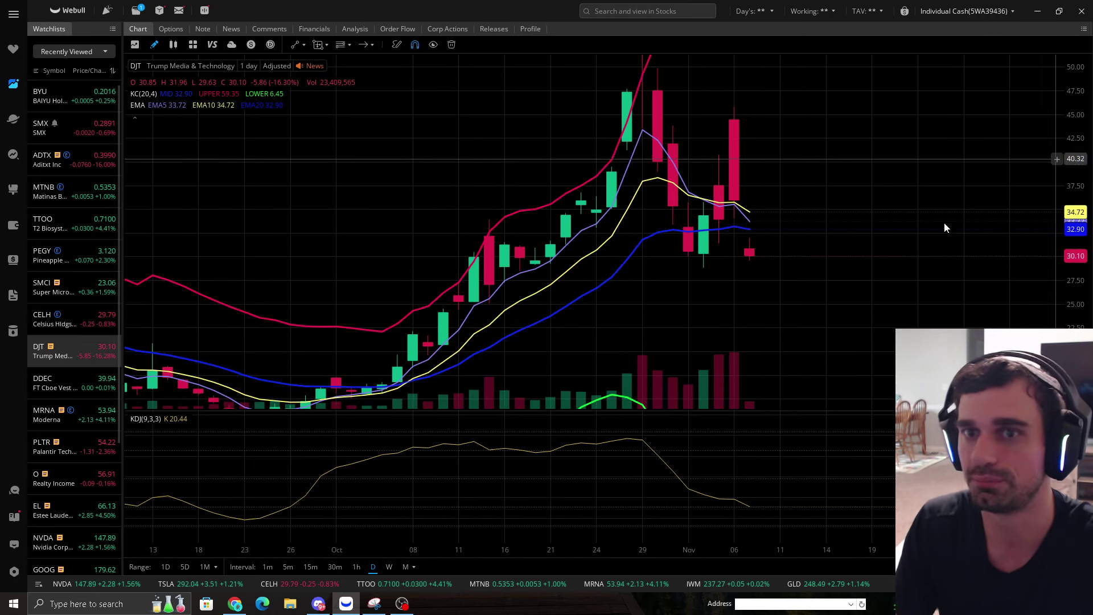
{"action": "left_click_drag", "start_coordinate": [790, 267], "coordinate": [782, 293]}
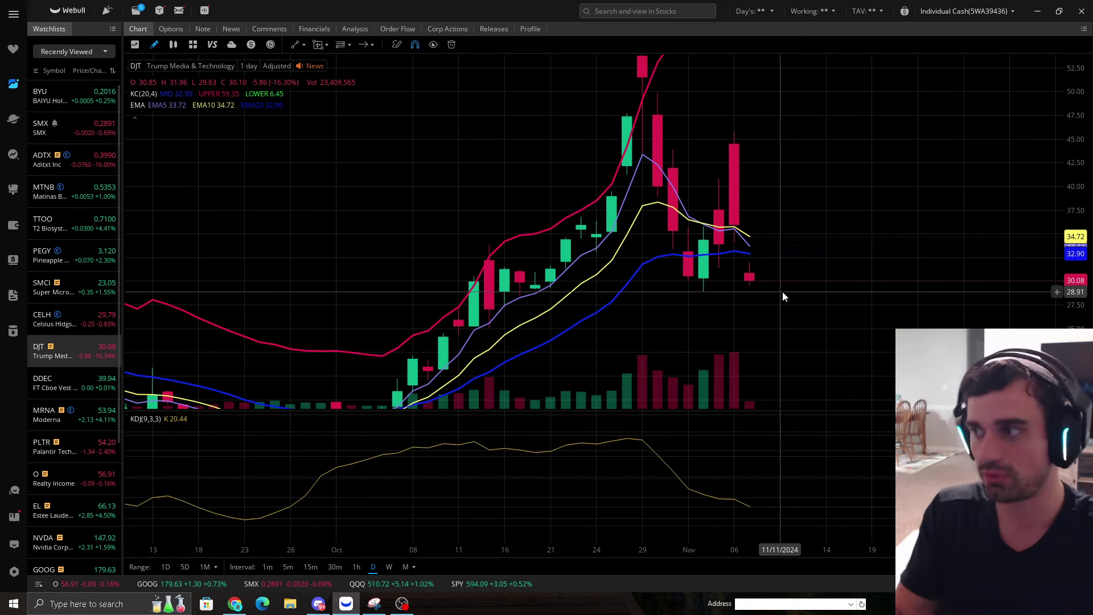
Place an arrow beside the mid-October red candle, move it next to the November 6 candle and remove it.
{"action": "left_click", "coordinate": [363, 45]}
{"action": "left_click", "coordinate": [459, 261]}
{"action": "left_click_drag", "start_coordinate": [637, 326], "coordinate": [637, 234]}
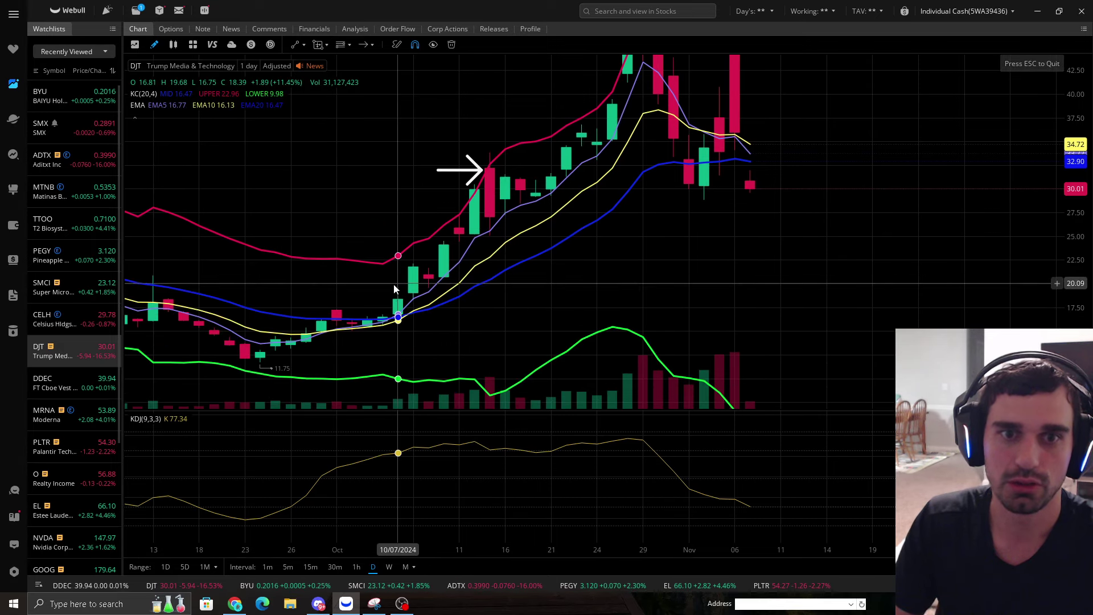
{"action": "left_click_drag", "start_coordinate": [631, 170], "coordinate": [632, 326]}
{"action": "left_click", "coordinate": [482, 322]}
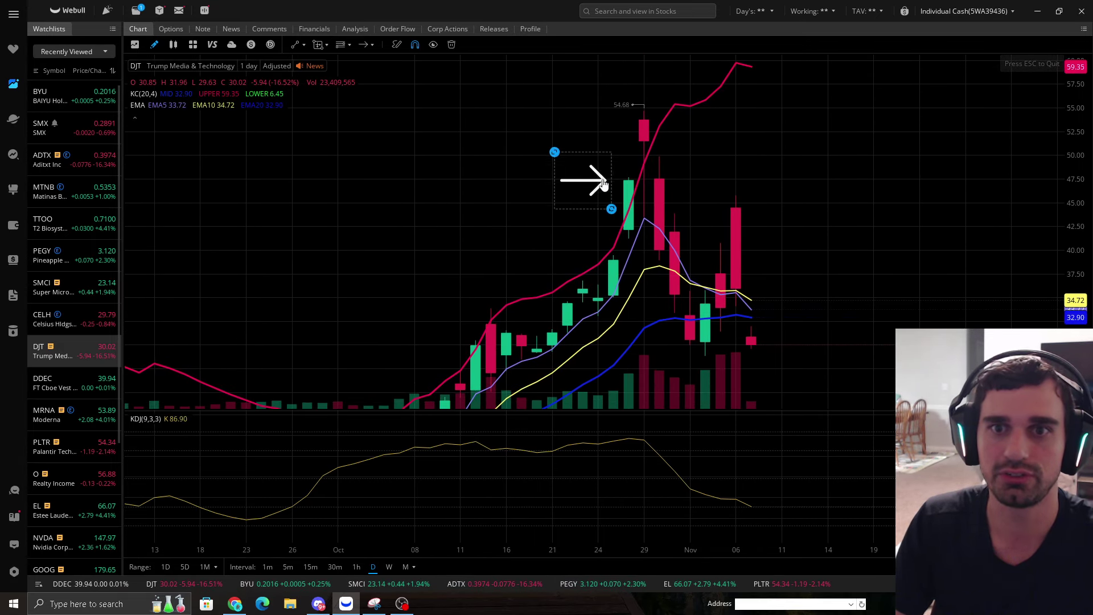
{"action": "mouse_move", "coordinate": [603, 184]}
{"action": "left_mouse_down"}
{"action": "mouse_move", "coordinate": [635, 137]}
{"action": "mouse_move", "coordinate": [654, 203]}
{"action": "mouse_move", "coordinate": [747, 305]}
{"action": "mouse_move", "coordinate": [668, 285]}
{"action": "mouse_move", "coordinate": [679, 289]}
{"action": "mouse_move", "coordinate": [717, 196]}
{"action": "left_mouse_up"}
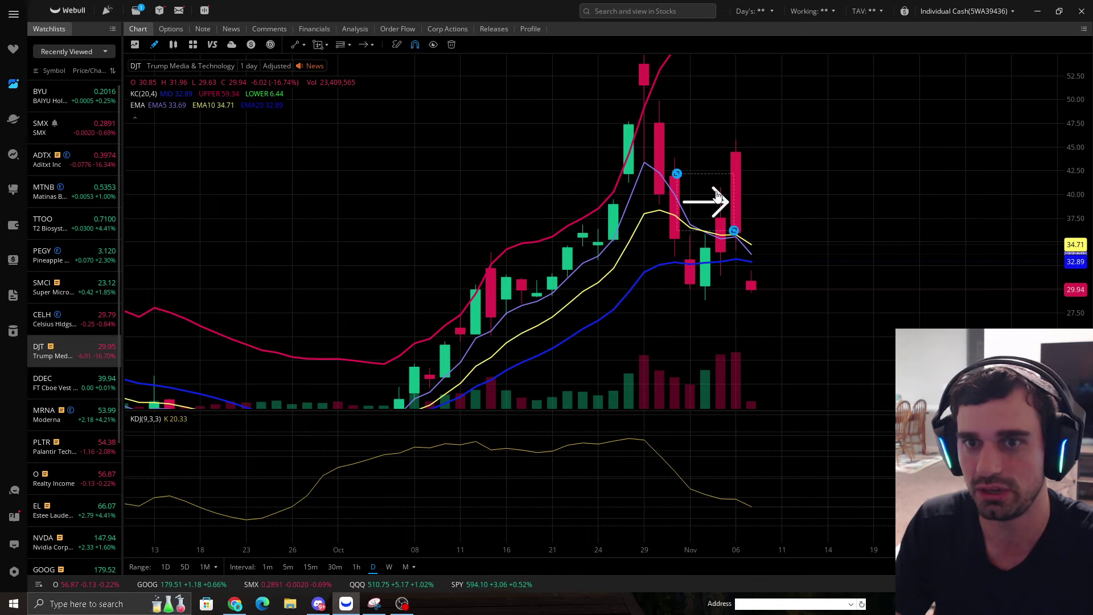
{"action": "left_click", "coordinate": [1014, 83]}
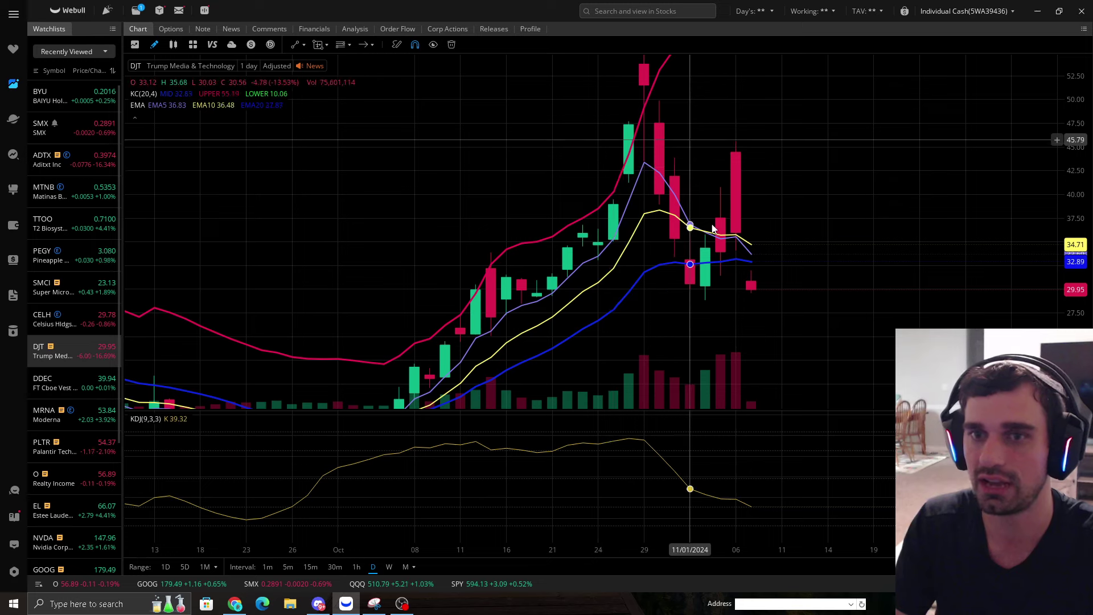
Examine the November 6 candle and the latest gap down in relation to the late October peak and September low.
{"action": "left_click_drag", "start_coordinate": [669, 194], "coordinate": [749, 183]}
{"action": "scroll", "coordinate": [815, 239], "scroll_direction": "up", "scroll_amount": 2}
{"action": "left_click_drag", "start_coordinate": [854, 212], "coordinate": [757, 239]}
{"action": "left_click_drag", "start_coordinate": [760, 285], "coordinate": [612, 206]}
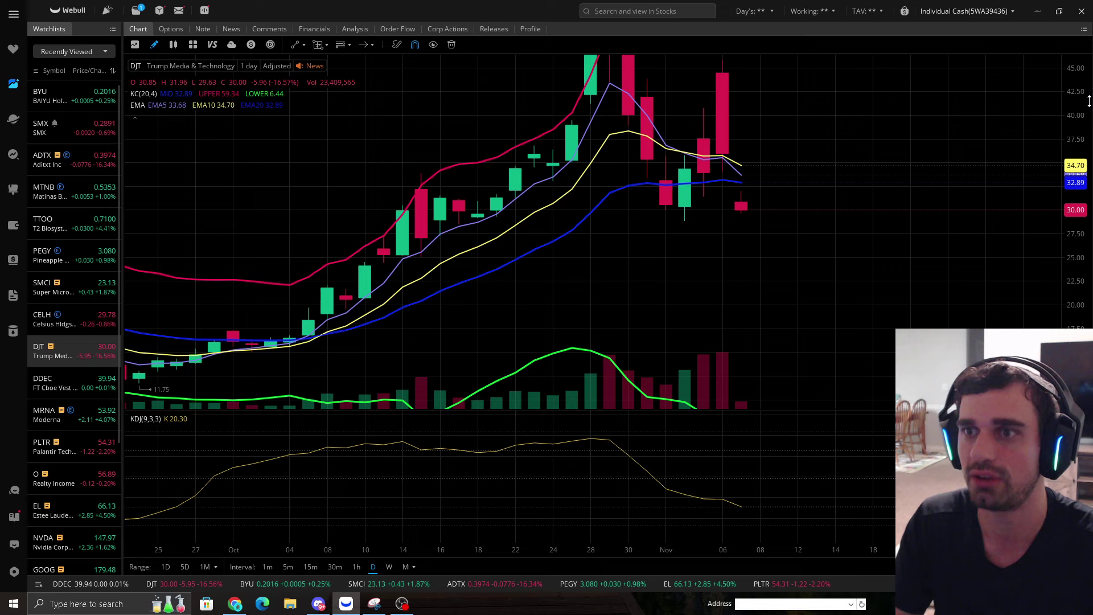
{"action": "scroll", "coordinate": [739, 214], "scroll_direction": "down", "scroll_amount": 3}
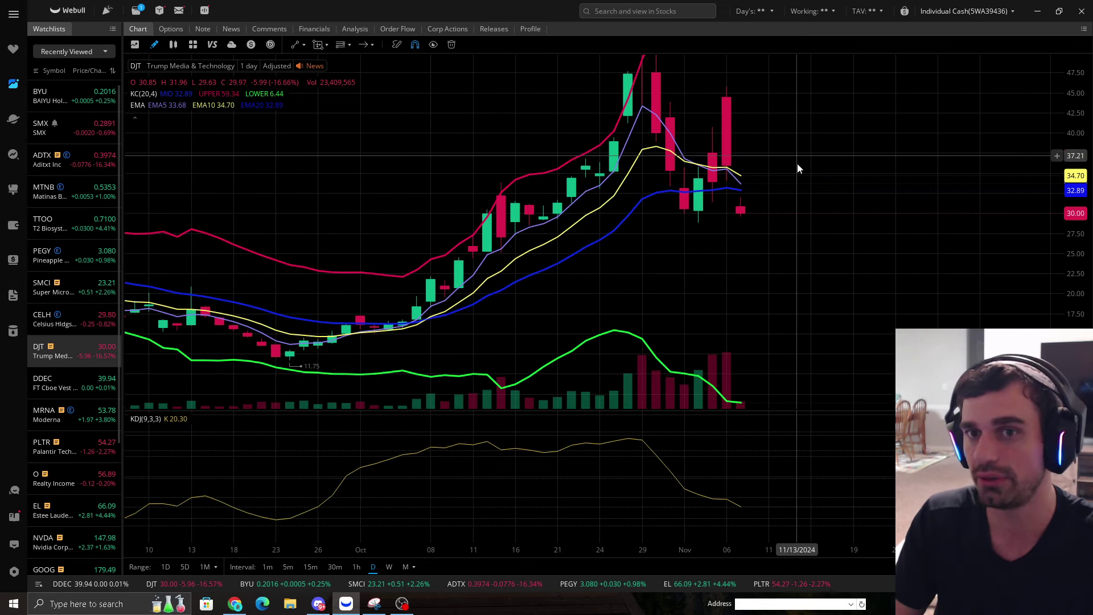
{"action": "left_click_drag", "start_coordinate": [797, 163], "coordinate": [797, 190]}
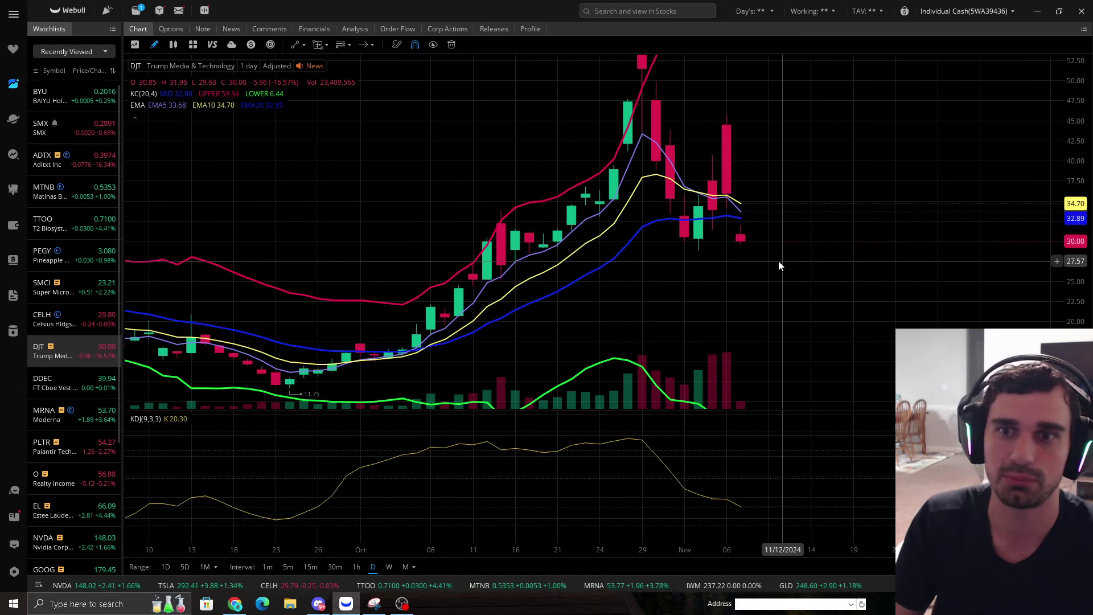
{"action": "left_click_drag", "start_coordinate": [777, 261], "coordinate": [777, 301]}
{"action": "left_click_drag", "start_coordinate": [1076, 101], "coordinate": [1078, 124]}
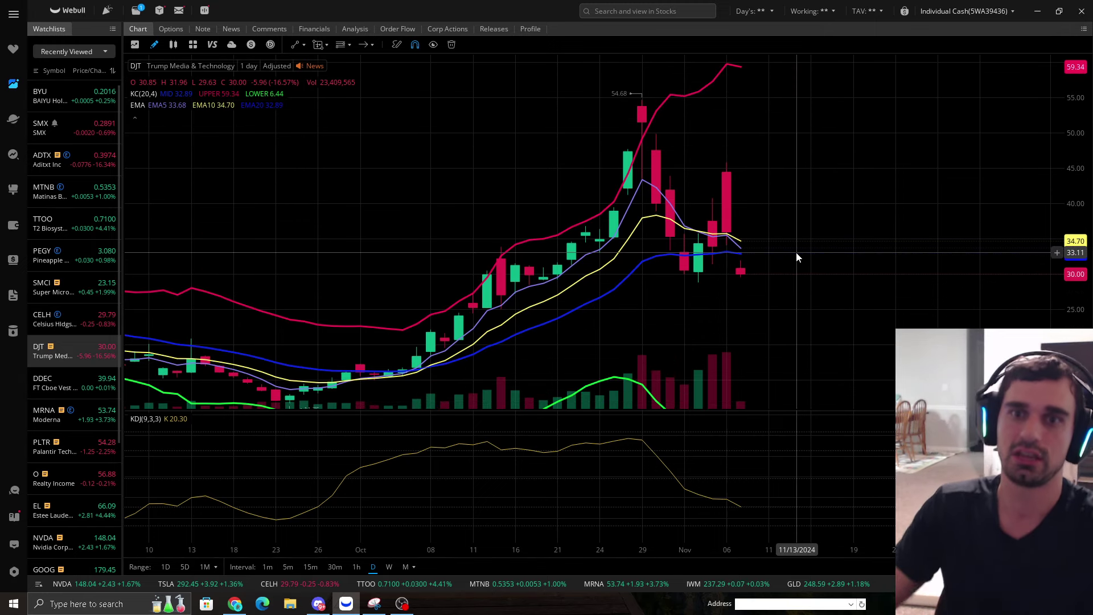
Switch to Discord and view the free-chat and how-to-subscribe channels of the Reversal Trading server.
{"action": "left_click", "coordinate": [318, 604]}
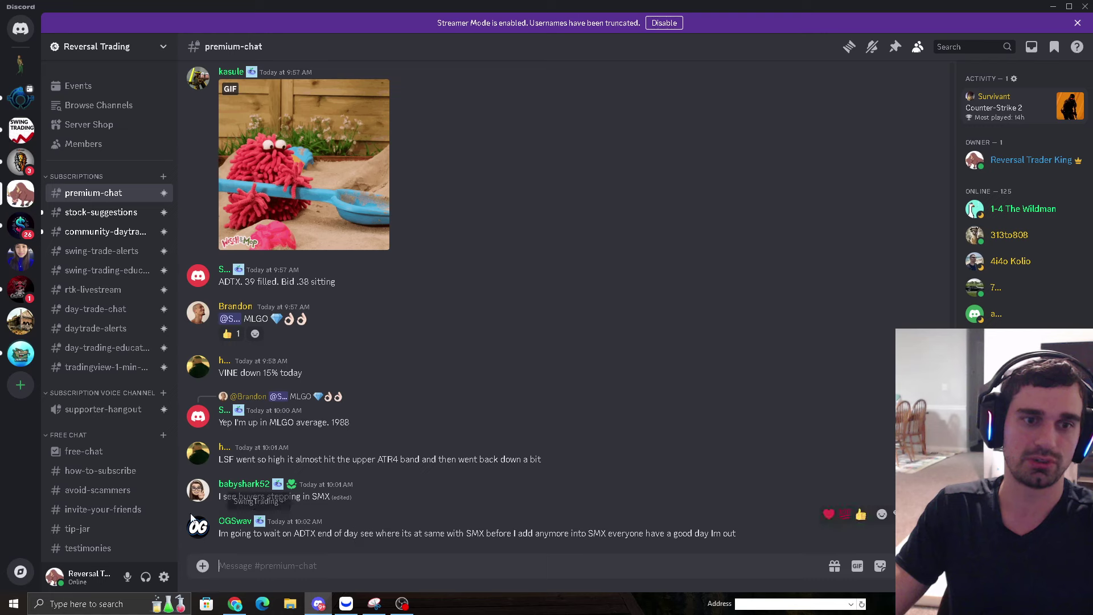
{"action": "left_click", "coordinate": [84, 453]}
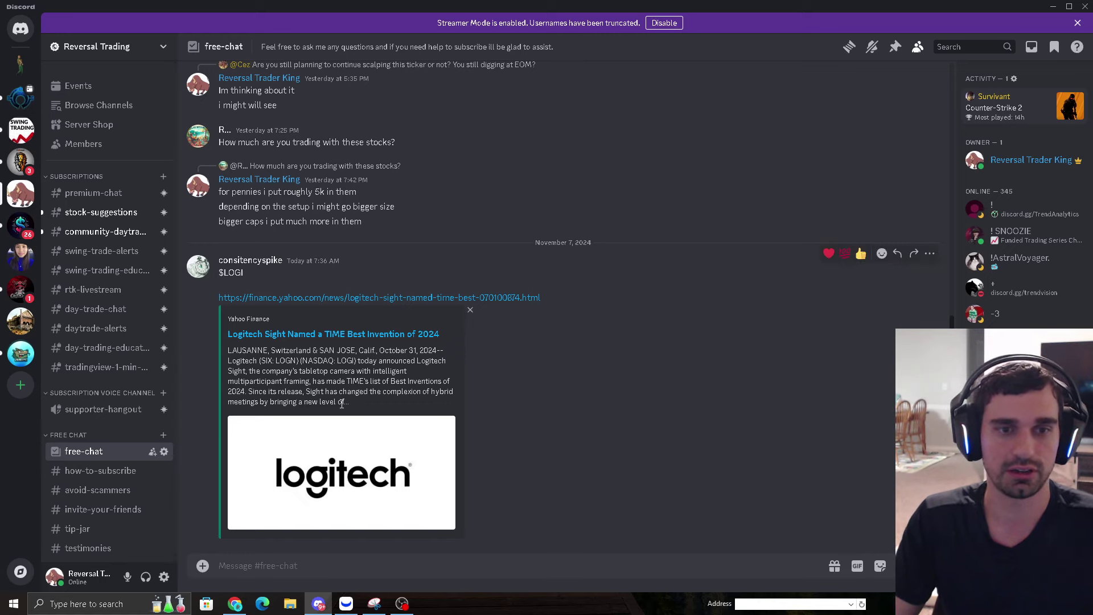
{"action": "left_click", "coordinate": [116, 469]}
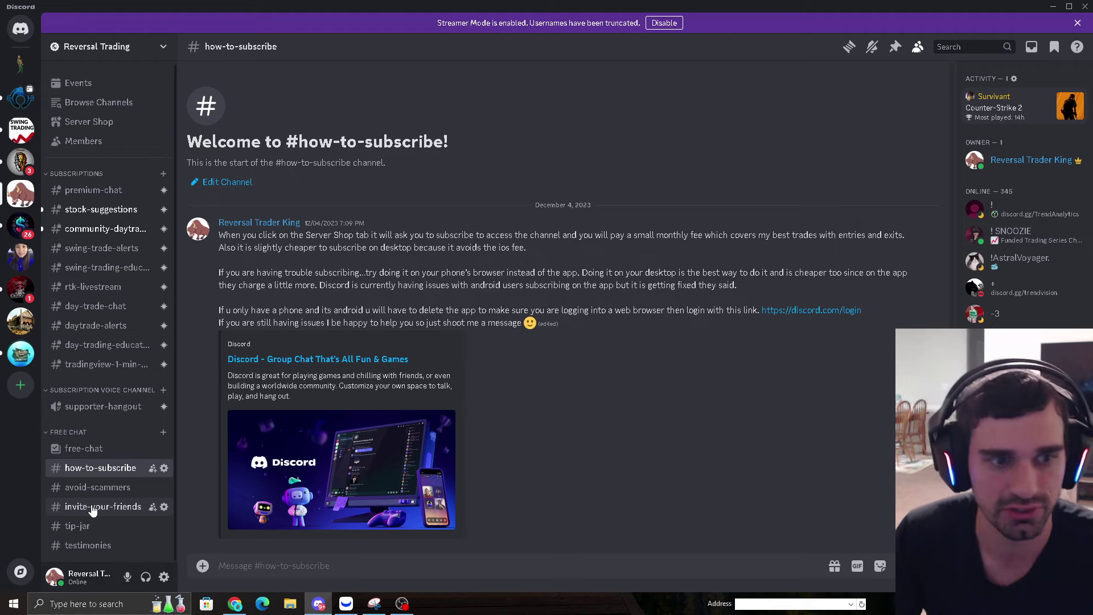
{"action": "scroll", "coordinate": [128, 385], "scroll_direction": "up", "scroll_amount": 1}
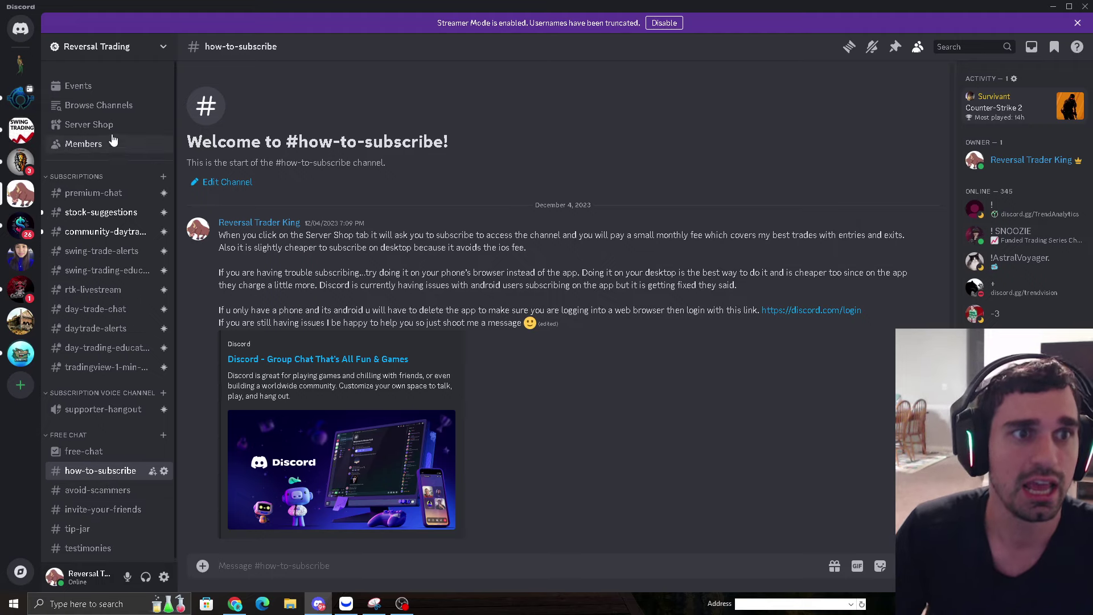
View the Reversal Trading server's daytrade-alerts channel and its Server Shop subscription tiers, ending back on daytrade-alerts.
{"action": "left_click", "coordinate": [110, 329]}
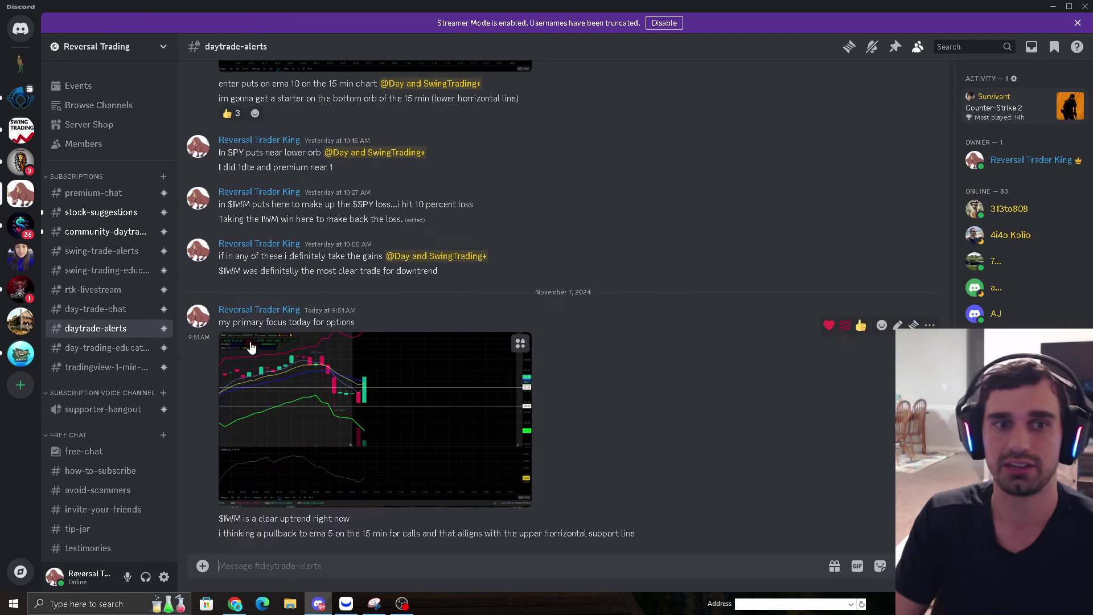
{"action": "left_click", "coordinate": [103, 128]}
{"action": "scroll", "coordinate": [470, 357], "scroll_direction": "down", "scroll_amount": 3}
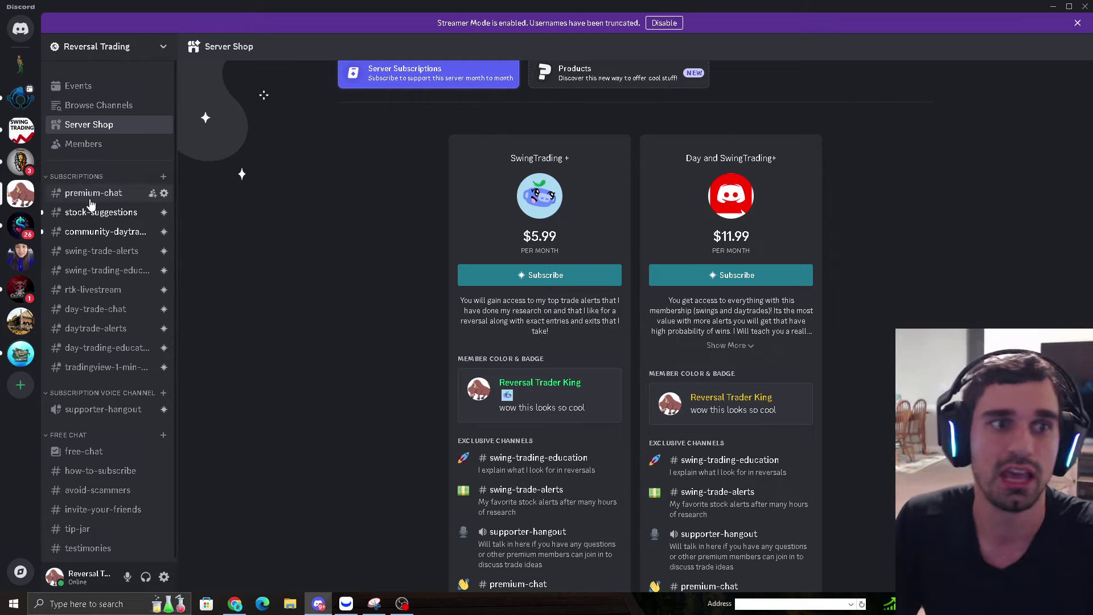
{"action": "left_click", "coordinate": [97, 329]}
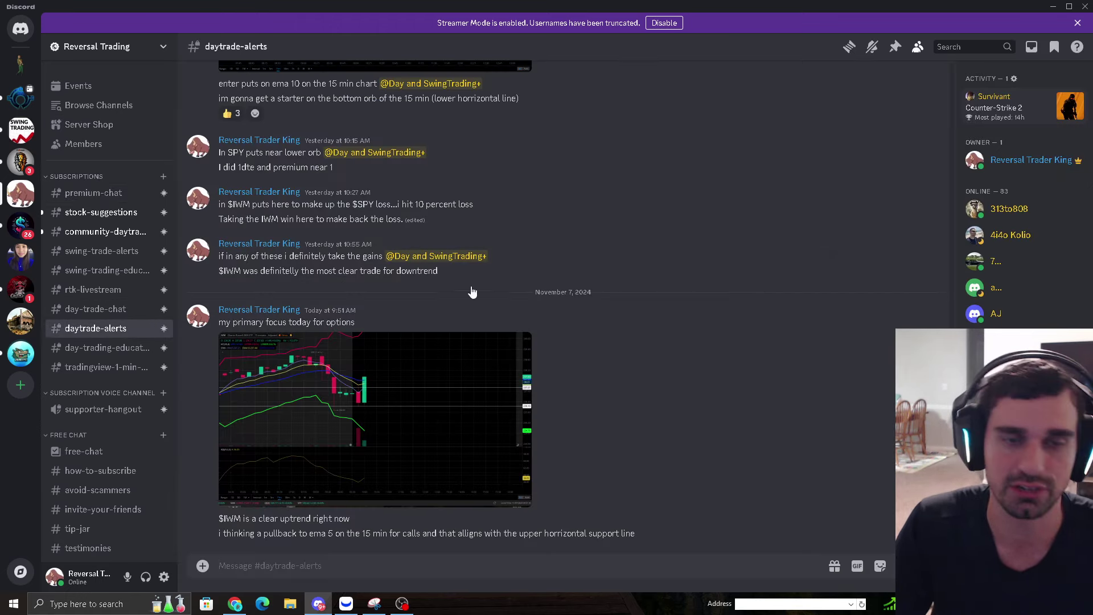
Switch to Webull and examine DJT's daily candles from the September low through the late October peak to the latest gap down.
{"action": "left_click", "coordinate": [347, 606]}
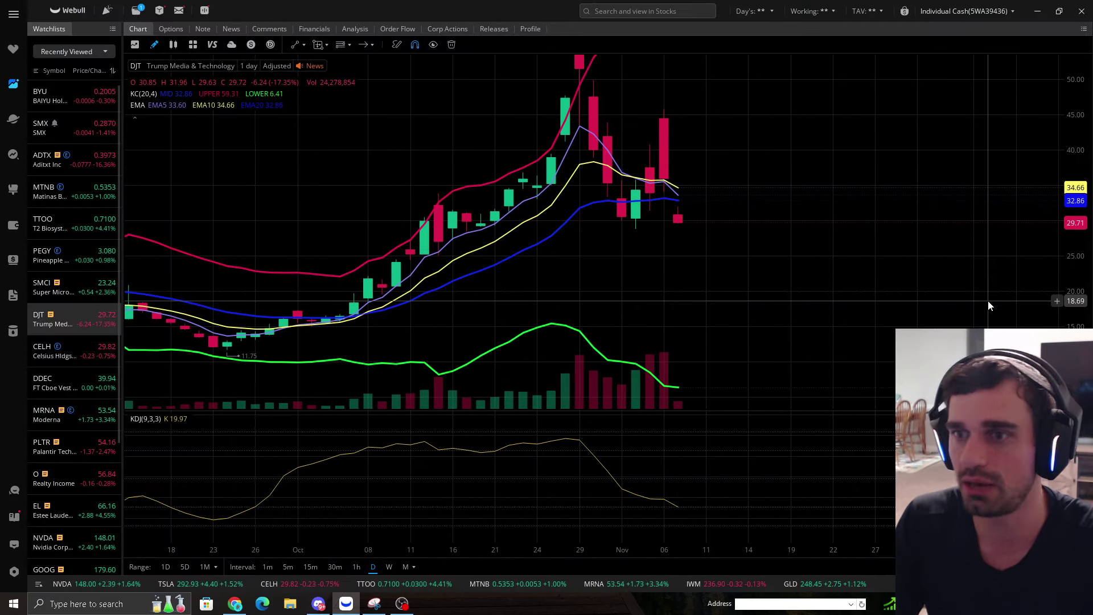
{"action": "left_click_drag", "start_coordinate": [1070, 324], "coordinate": [1070, 298]}
{"action": "left_click_drag", "start_coordinate": [829, 220], "coordinate": [825, 275]}
{"action": "left_click_drag", "start_coordinate": [1080, 111], "coordinate": [1073, 140]}
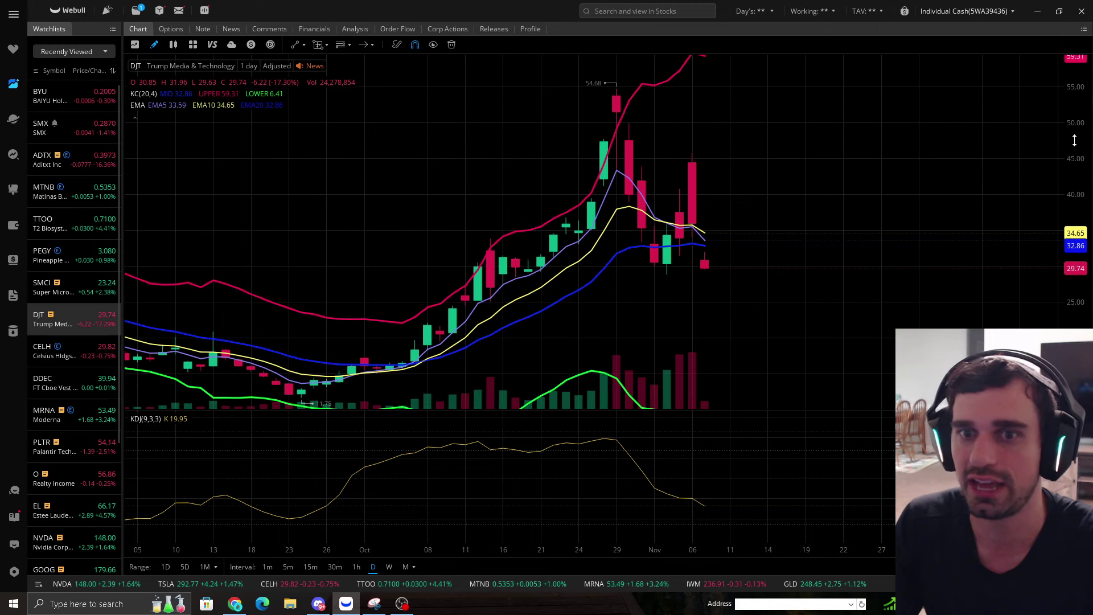
{"action": "scroll", "coordinate": [781, 259], "scroll_direction": "down", "scroll_amount": 2}
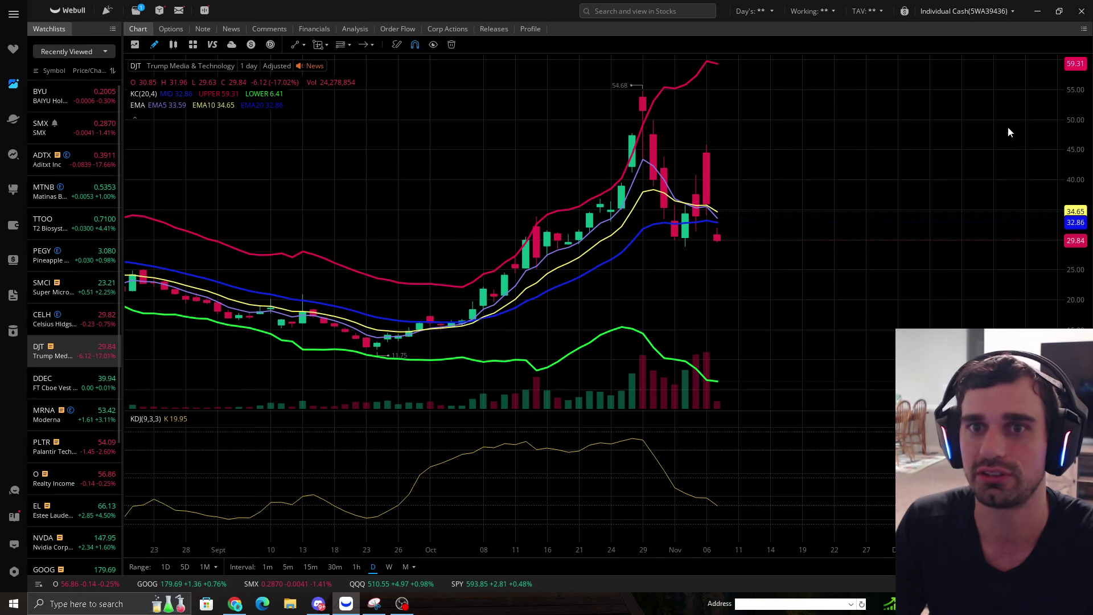
{"action": "scroll", "coordinate": [735, 176], "scroll_direction": "up", "scroll_amount": 2}
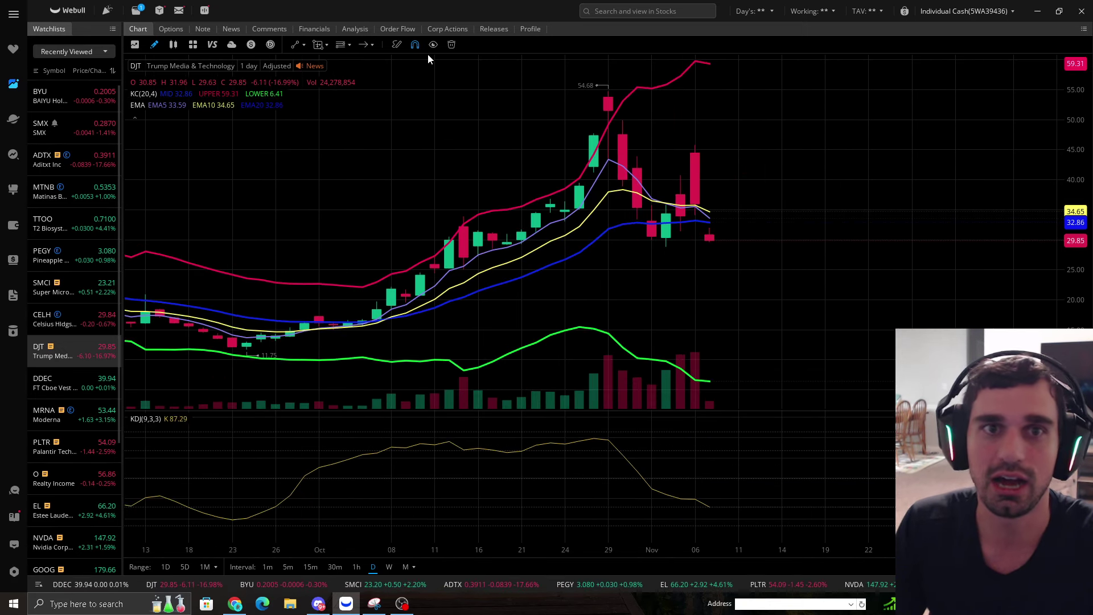
Place an arrow beside the late October peak, move it down the decline to the latest gap-down candle and remove it.
{"action": "left_click", "coordinate": [364, 47]}
{"action": "mouse_move", "coordinate": [587, 221]}
{"action": "left_mouse_down"}
{"action": "mouse_move", "coordinate": [650, 269]}
{"action": "mouse_move", "coordinate": [658, 260]}
{"action": "left_mouse_up"}
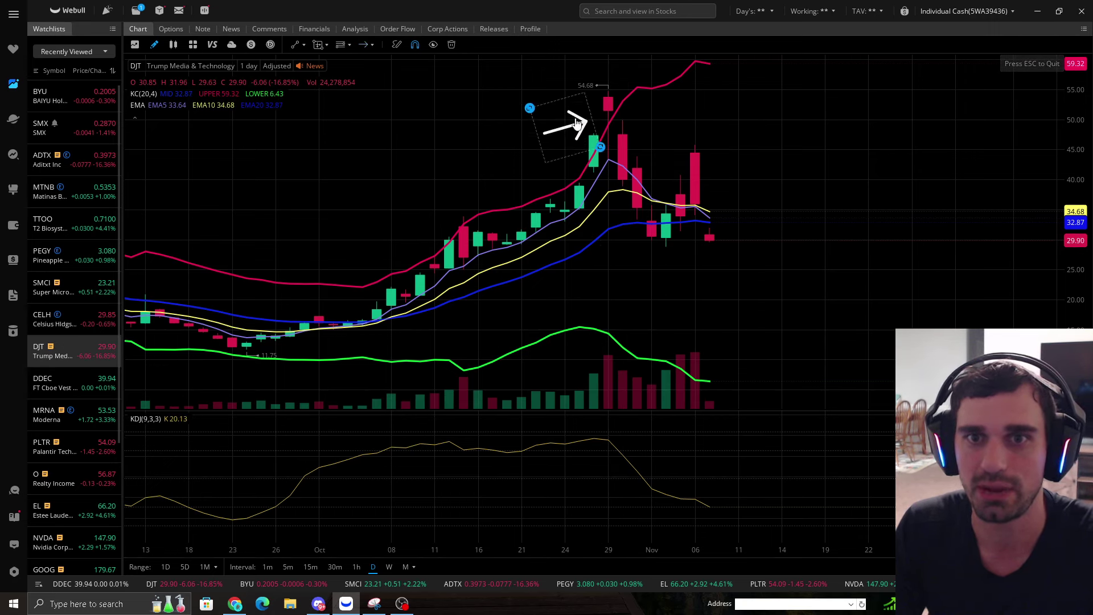
{"action": "left_click_drag", "start_coordinate": [577, 124], "coordinate": [605, 106]}
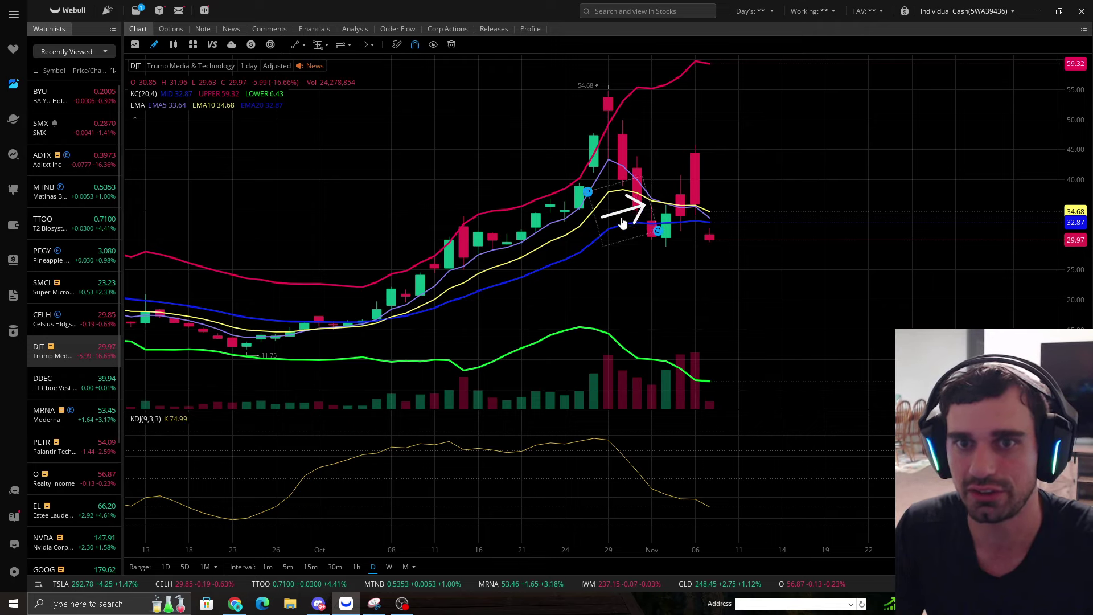
{"action": "mouse_move", "coordinate": [632, 248]}
{"action": "left_mouse_down"}
{"action": "mouse_move", "coordinate": [657, 237]}
{"action": "mouse_move", "coordinate": [683, 197]}
{"action": "mouse_move", "coordinate": [679, 165]}
{"action": "left_mouse_up"}
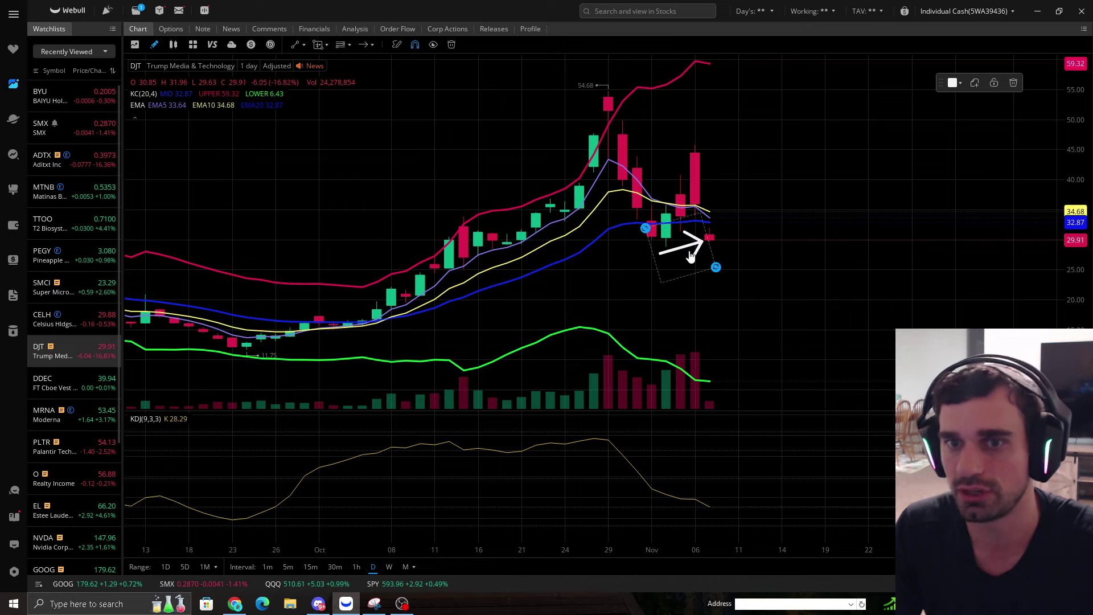
{"action": "left_click", "coordinate": [1012, 84]}
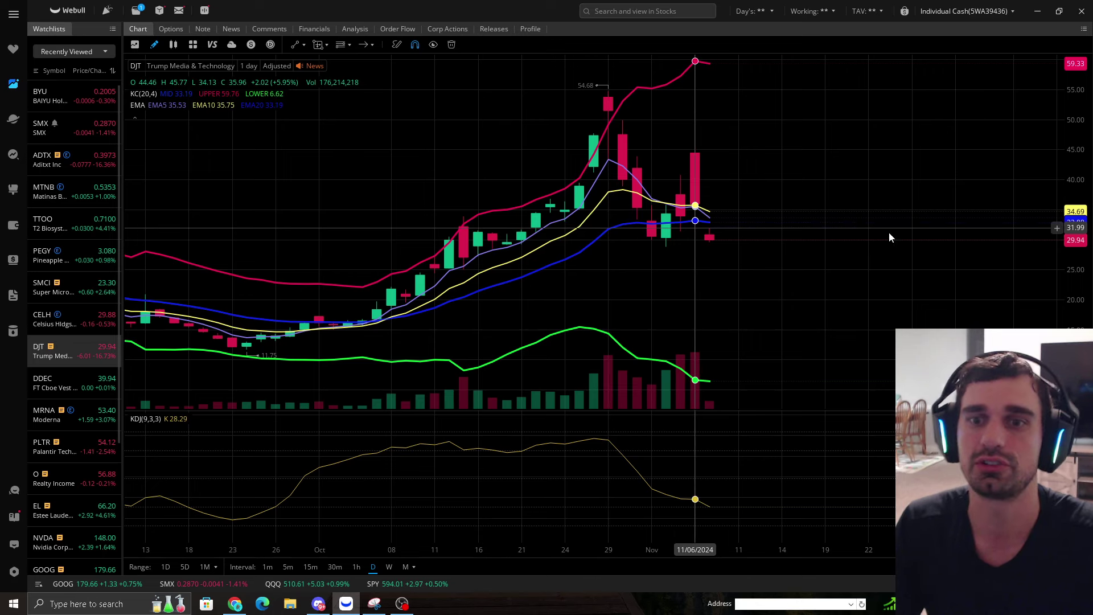
Draw a horizontal line across the DJT daily chart at about 28.67, just below the latest candle.
{"action": "left_click_drag", "start_coordinate": [846, 163], "coordinate": [784, 210]}
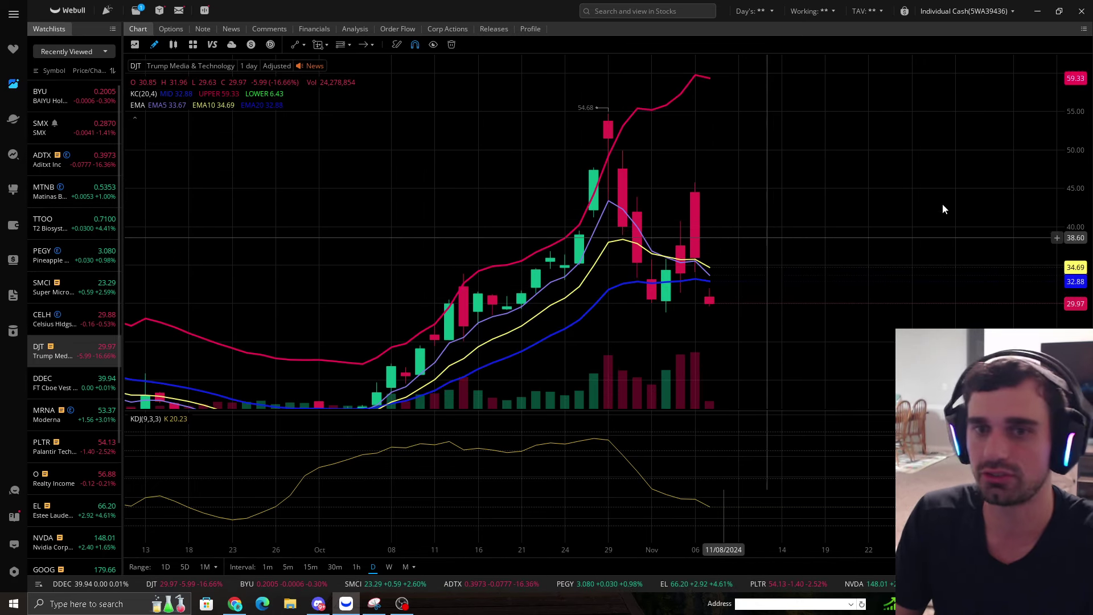
{"action": "left_click_drag", "start_coordinate": [1077, 166], "coordinate": [1078, 179]}
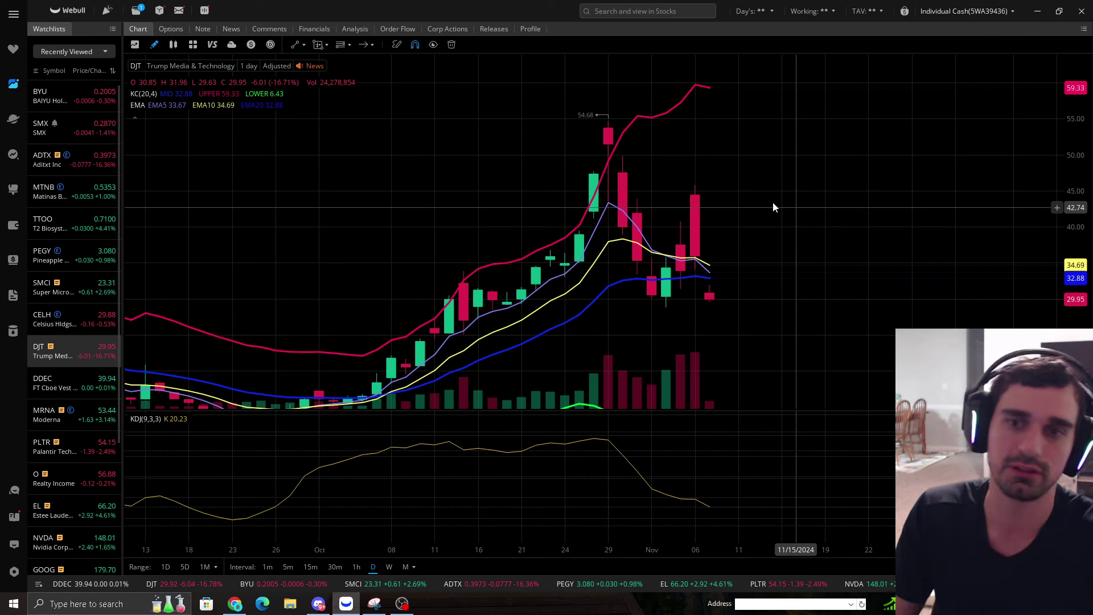
{"action": "scroll", "coordinate": [739, 312], "scroll_direction": "up", "scroll_amount": 2}
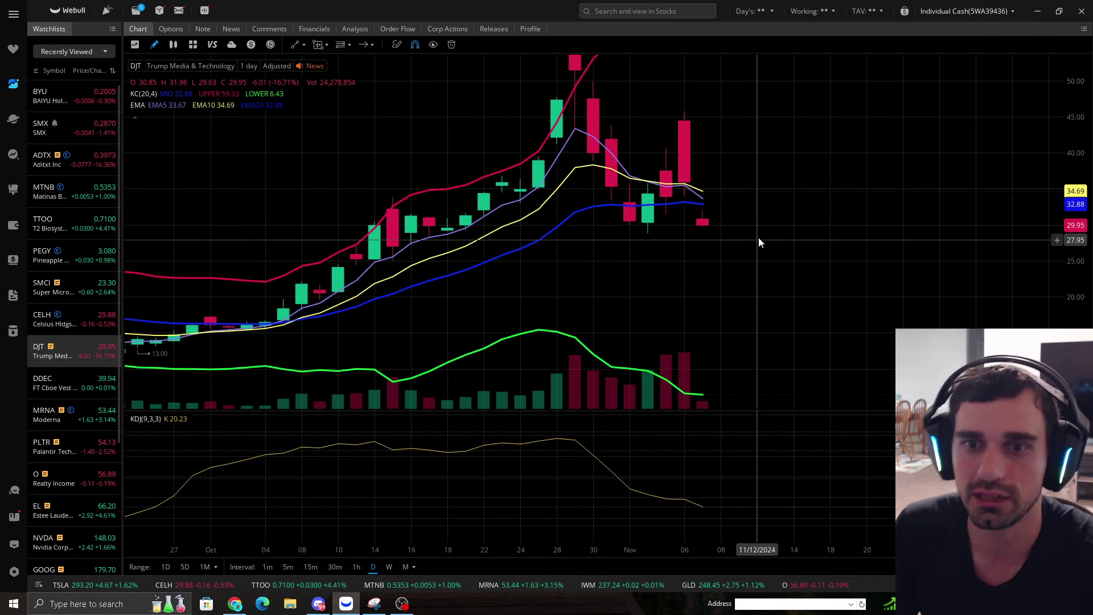
{"action": "left_click", "coordinate": [304, 47]}
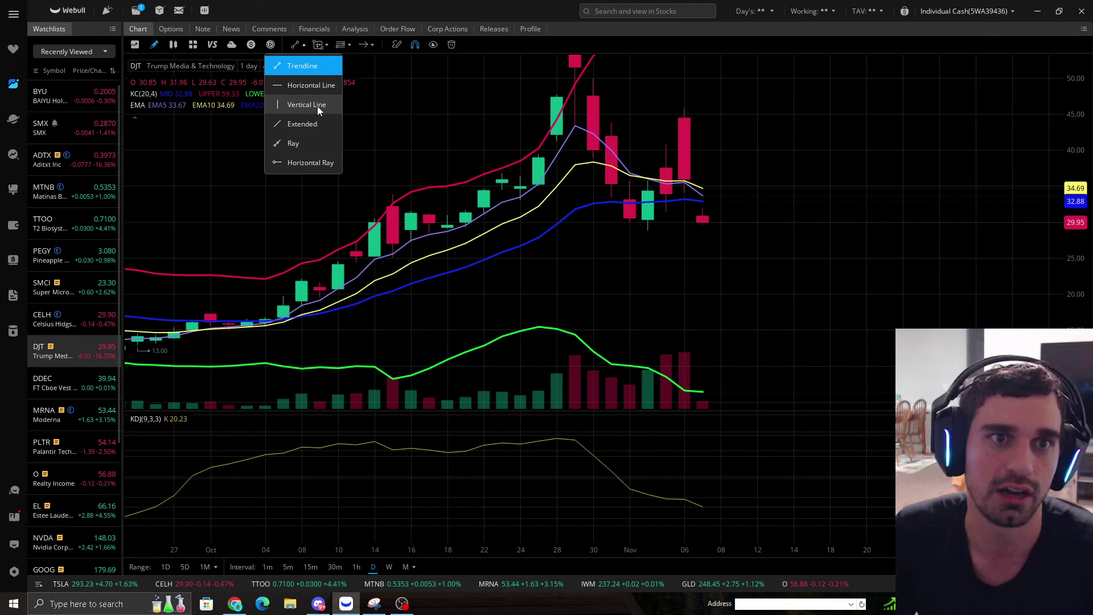
{"action": "left_click", "coordinate": [312, 87]}
{"action": "left_click", "coordinate": [805, 231]}
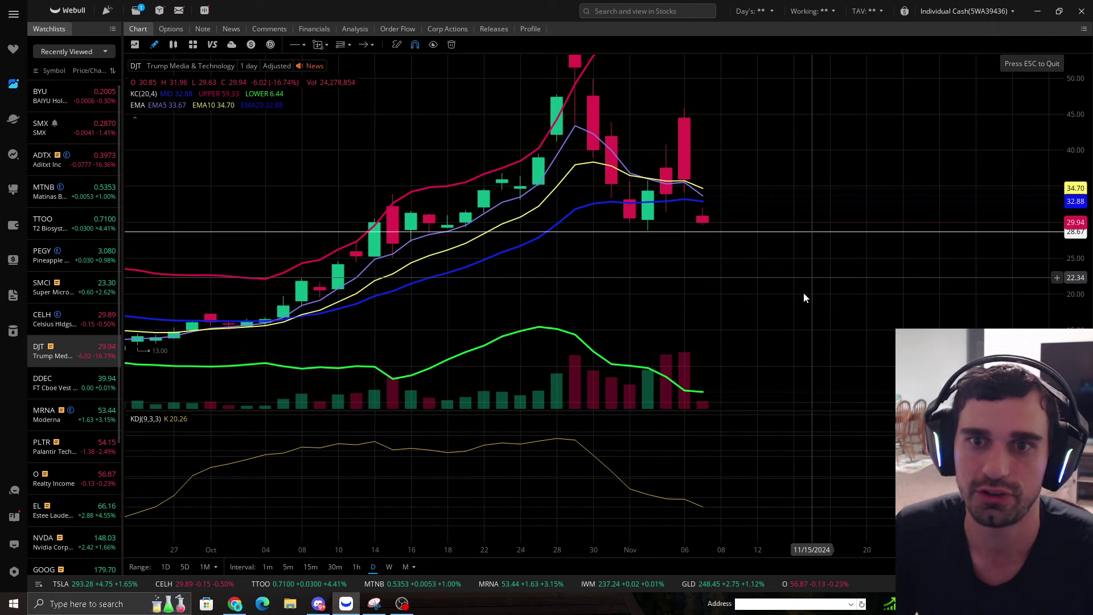